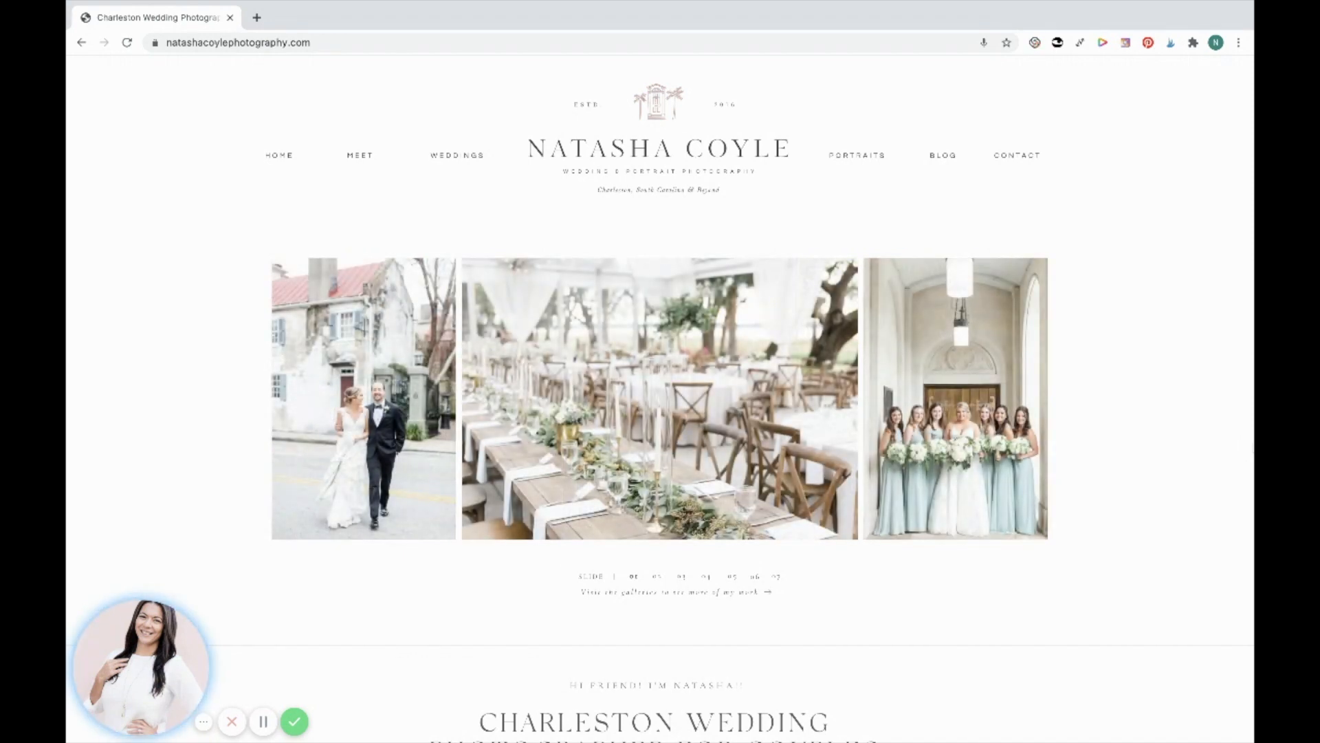
# Open Finder's Applications folder and launch Photo Mechanic 6.
pyautogui.moveTo(1112, 734)
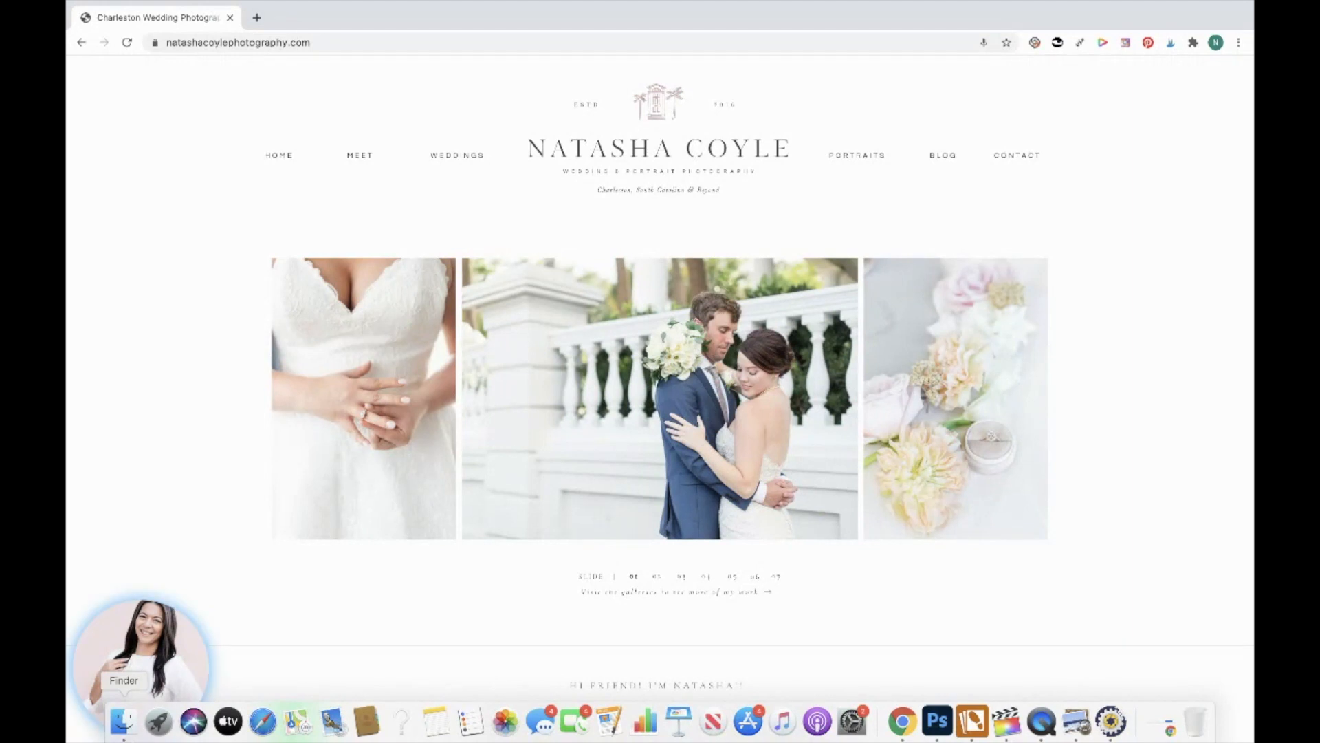
pyautogui.click(123, 721)
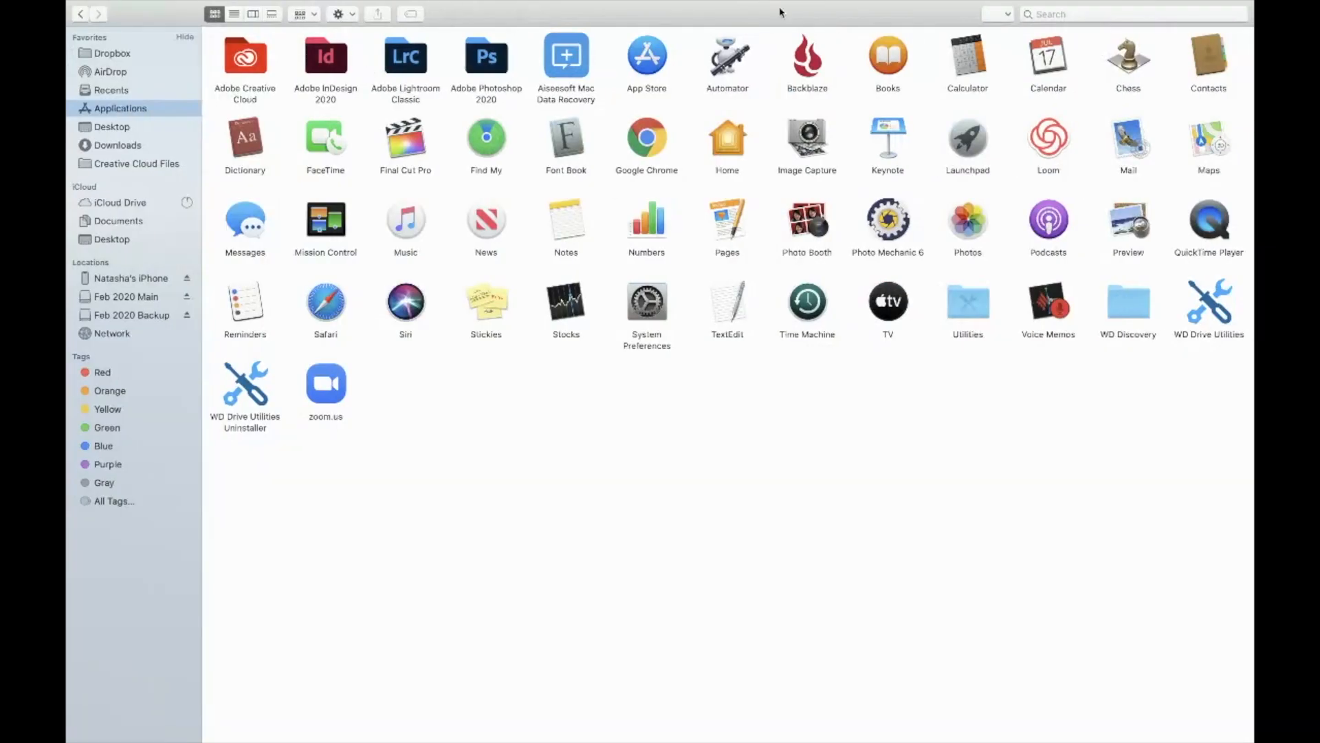
pyautogui.doubleClick(887, 237)
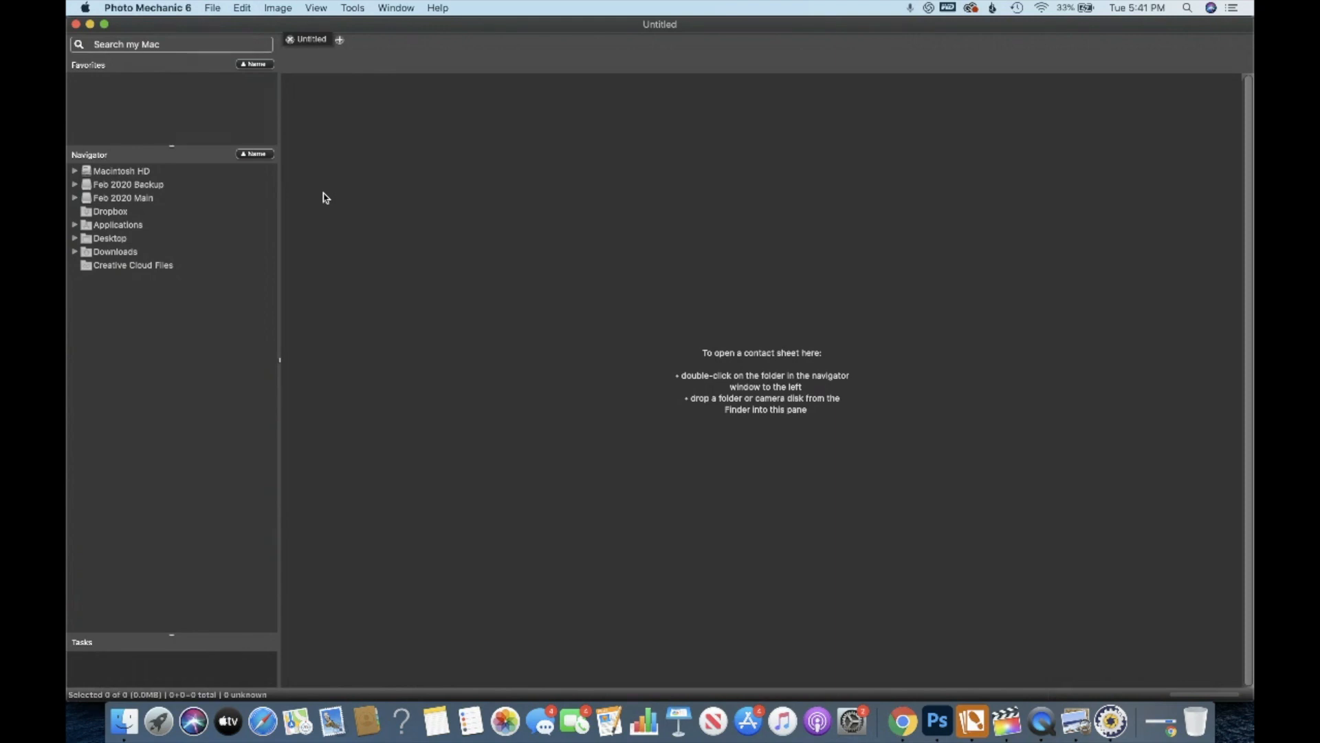
# Expand the Feb 2020 Main drive and open the ceremony and portraits subfolder of the couple's wedding folder as a contact sheet.
pyautogui.click(160, 185)
pyautogui.click(75, 198)
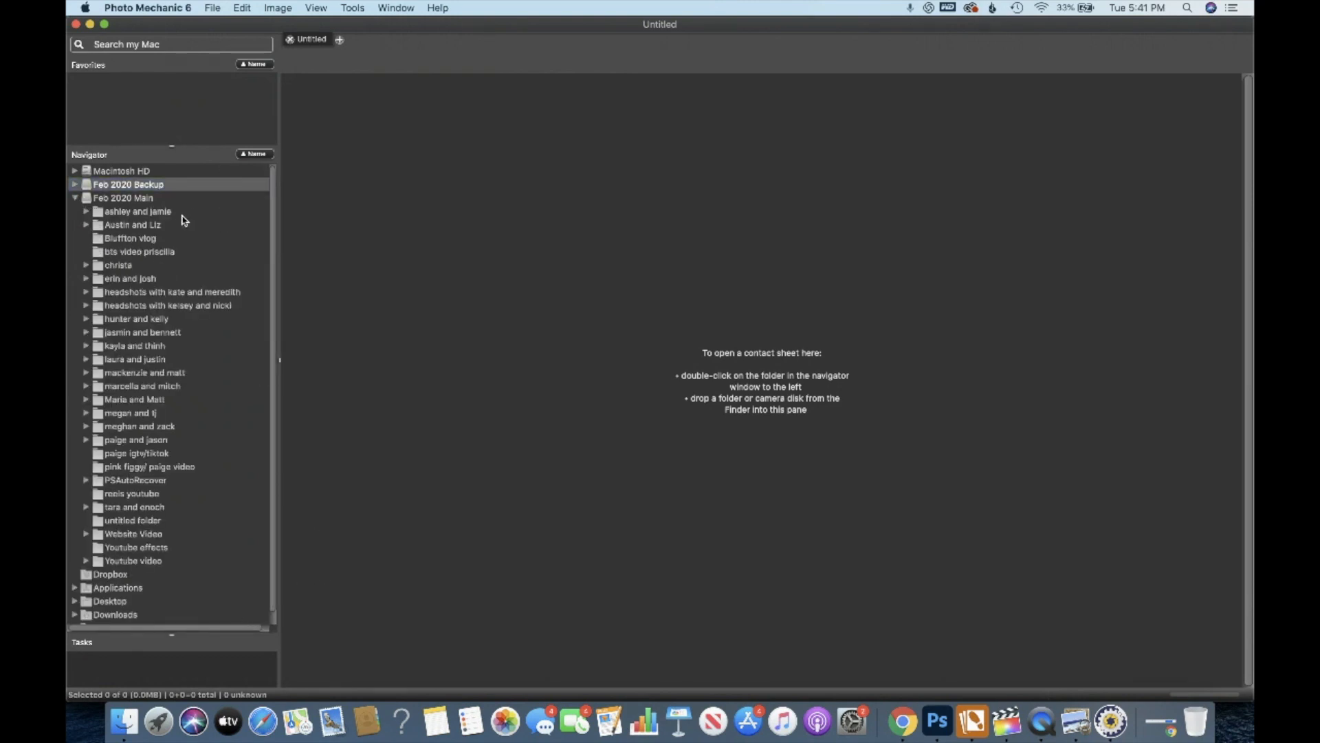
pyautogui.click(86, 372)
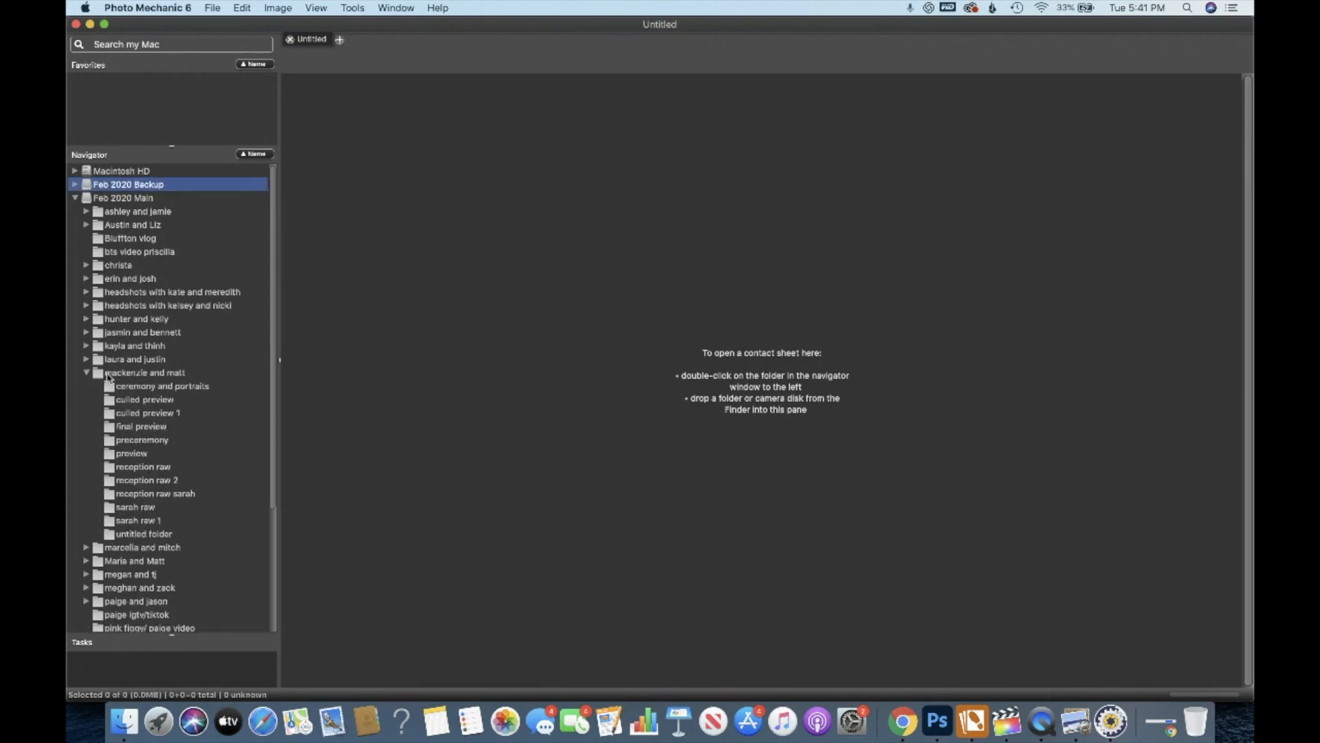
pyautogui.click(130, 374)
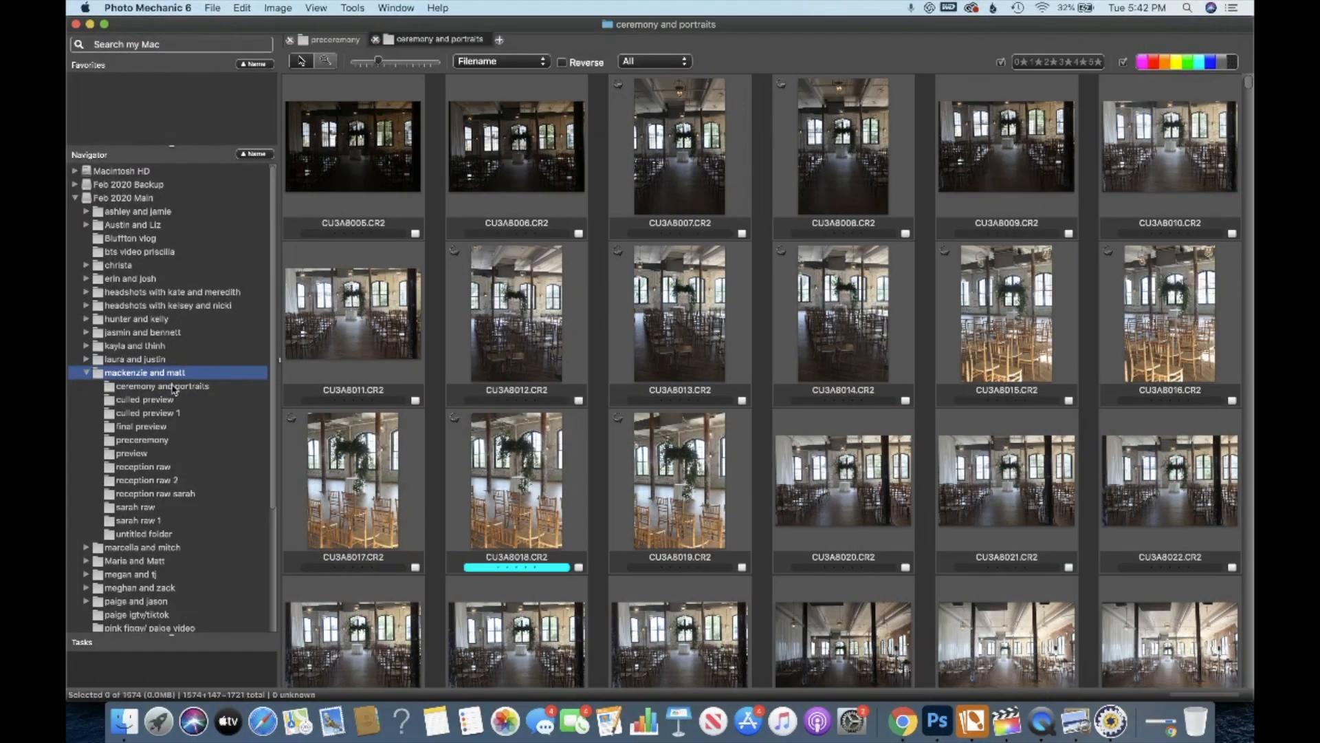
pyautogui.click(174, 388)
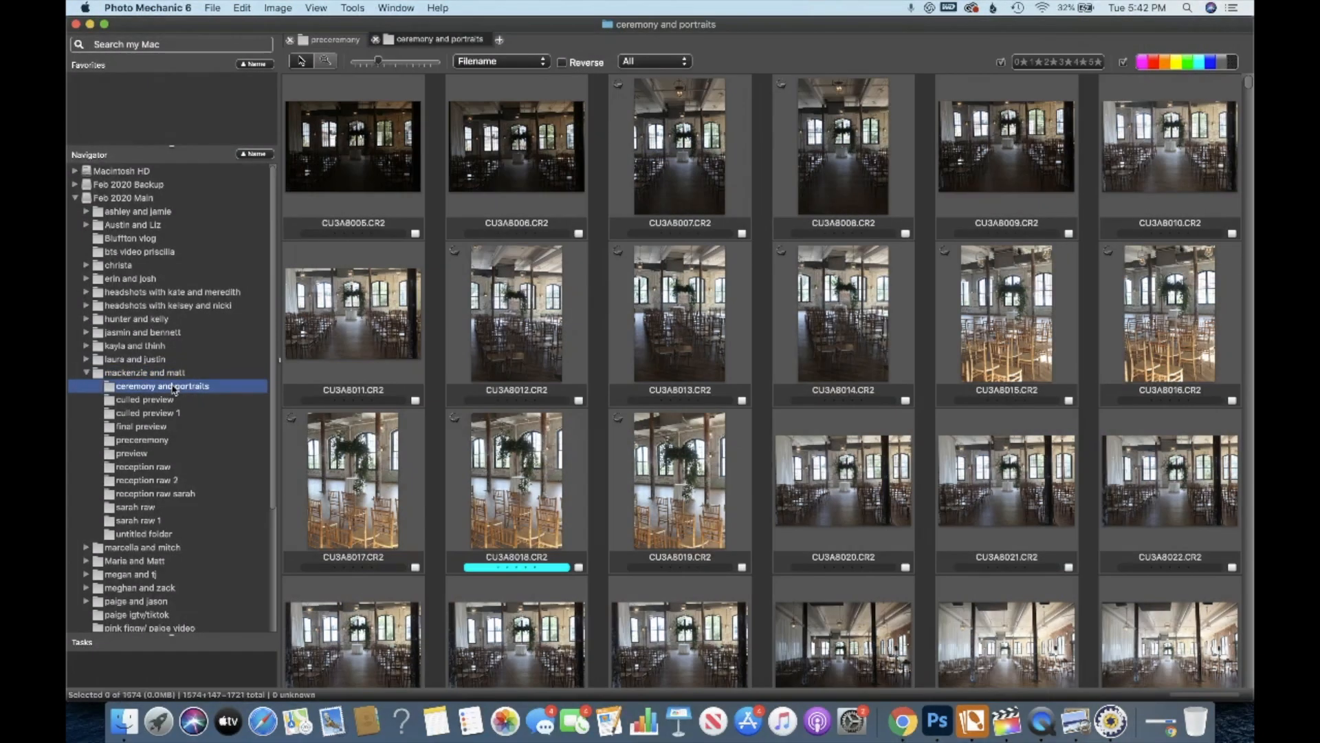
# Glance at the culled preview 1 folder, return to ceremony and portraits, and scroll down through its thumbnails.
pyautogui.click(146, 413)
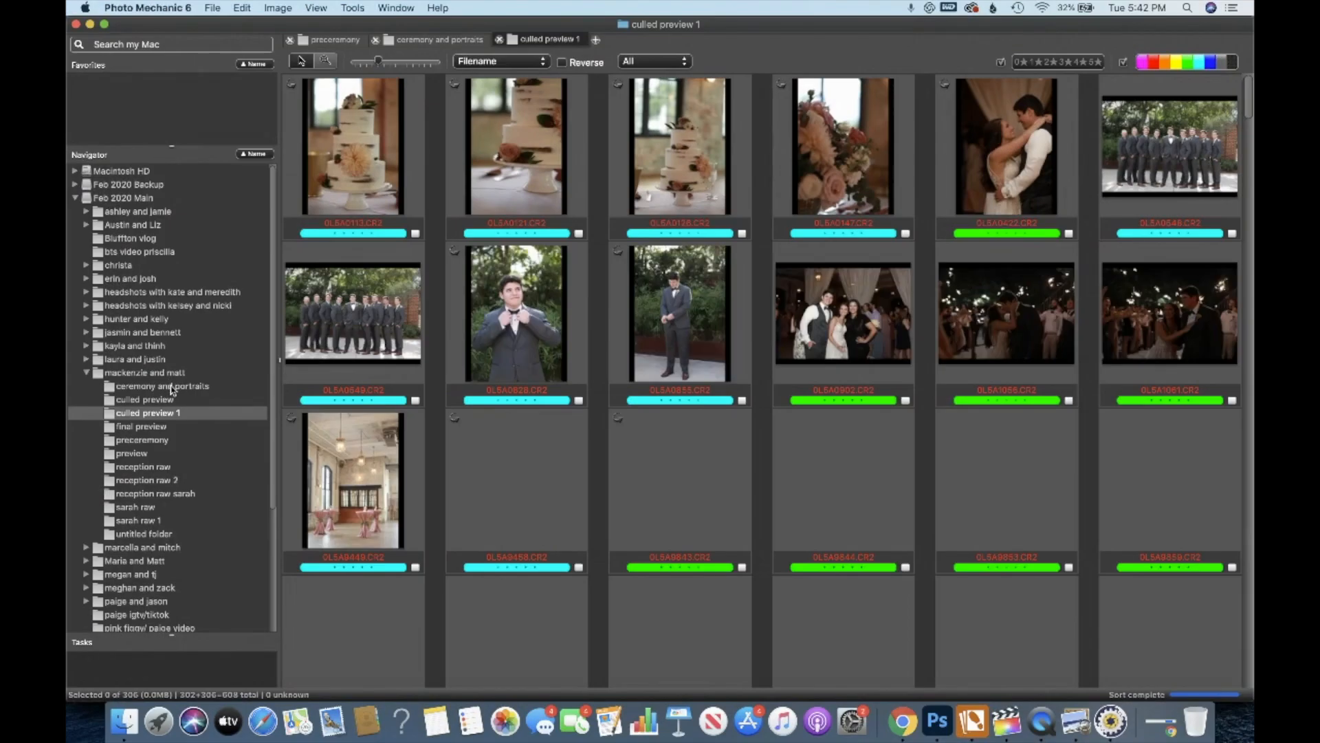
pyautogui.click(171, 389)
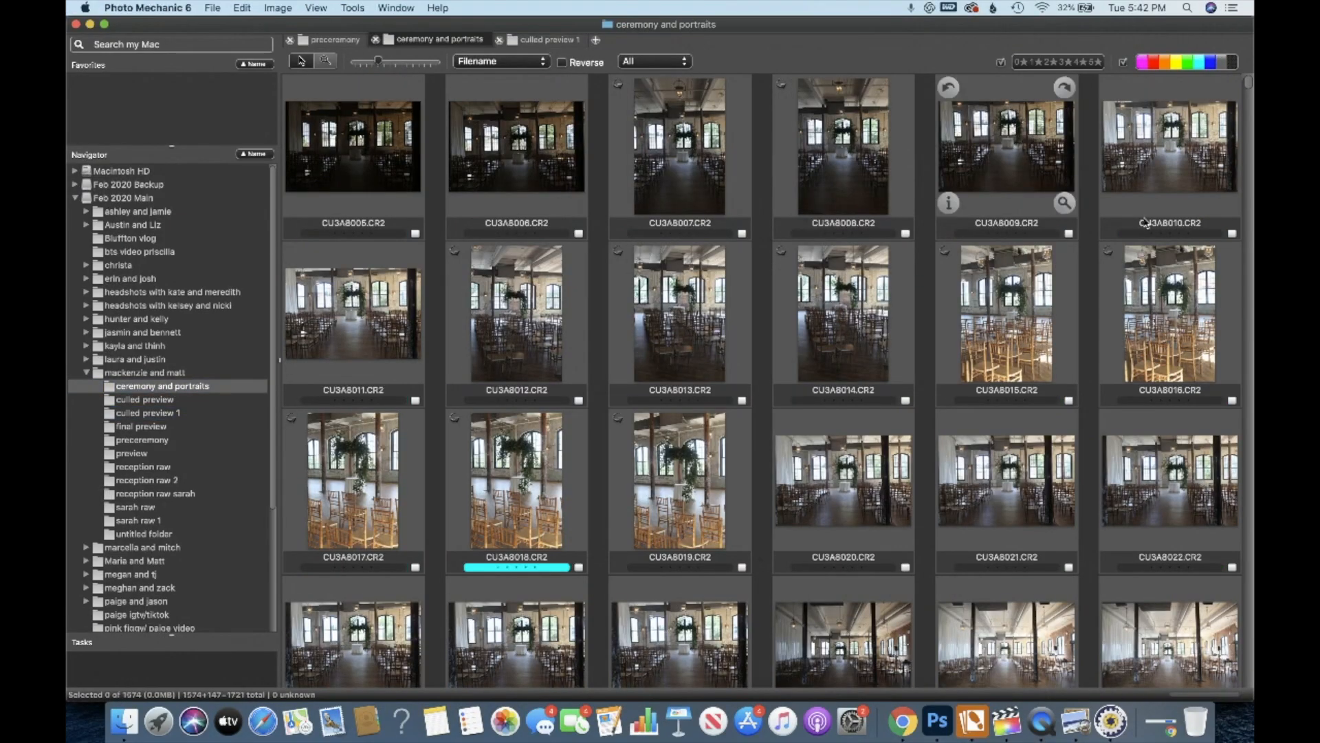
pyautogui.scroll(-15, 922, 426)
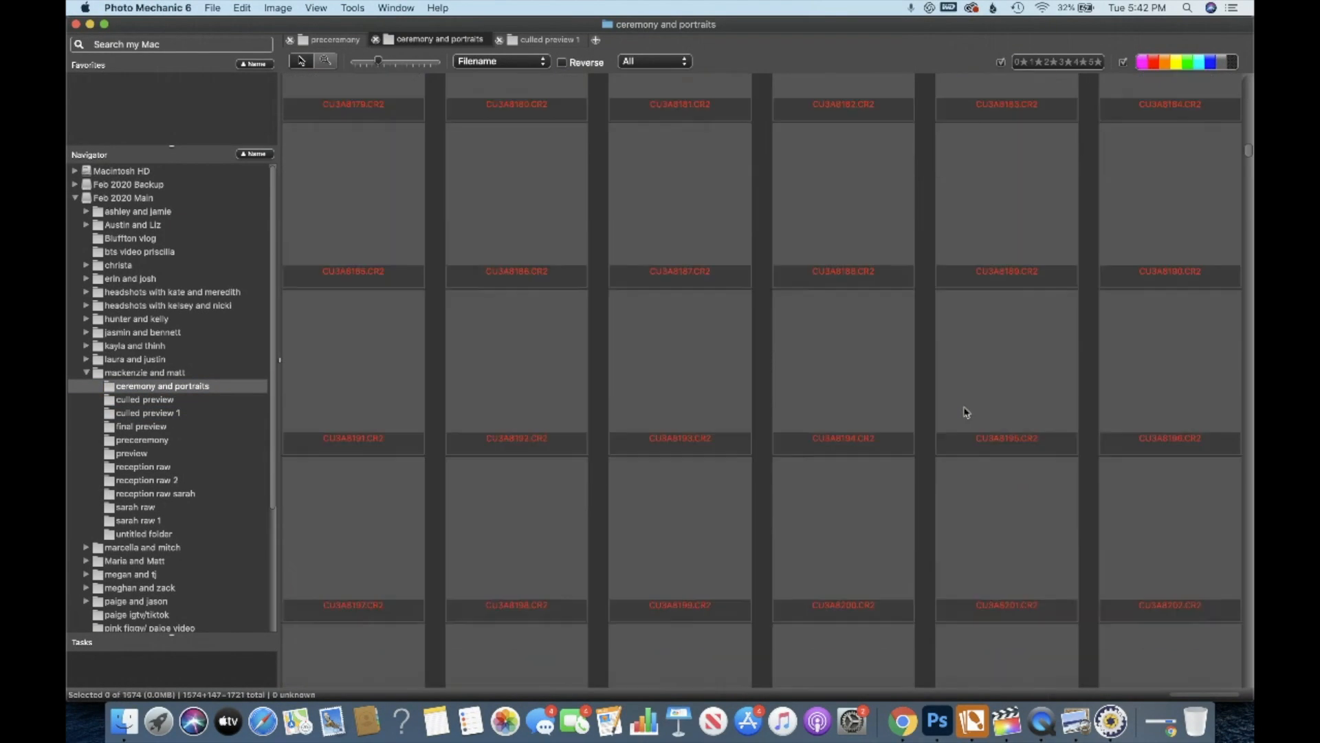
pyautogui.scroll(-20, 966, 412)
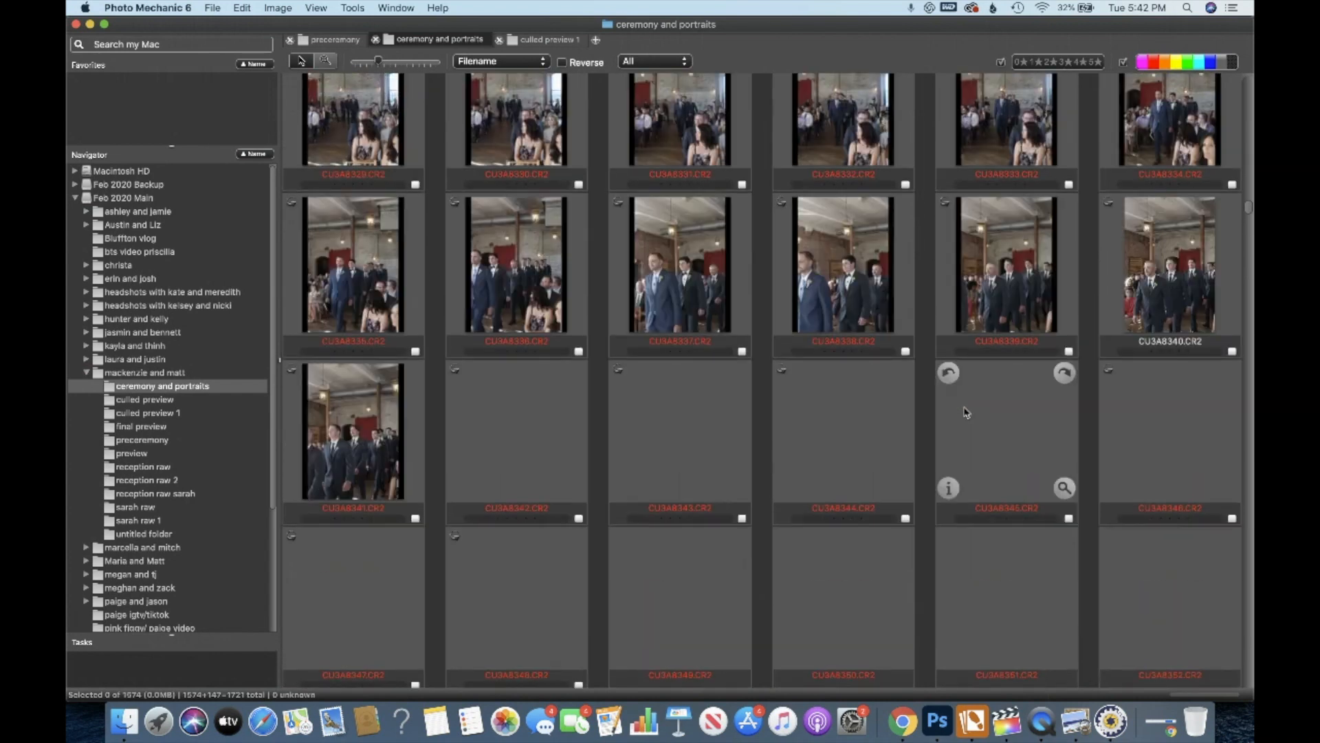
pyautogui.scroll(-15, 967, 413)
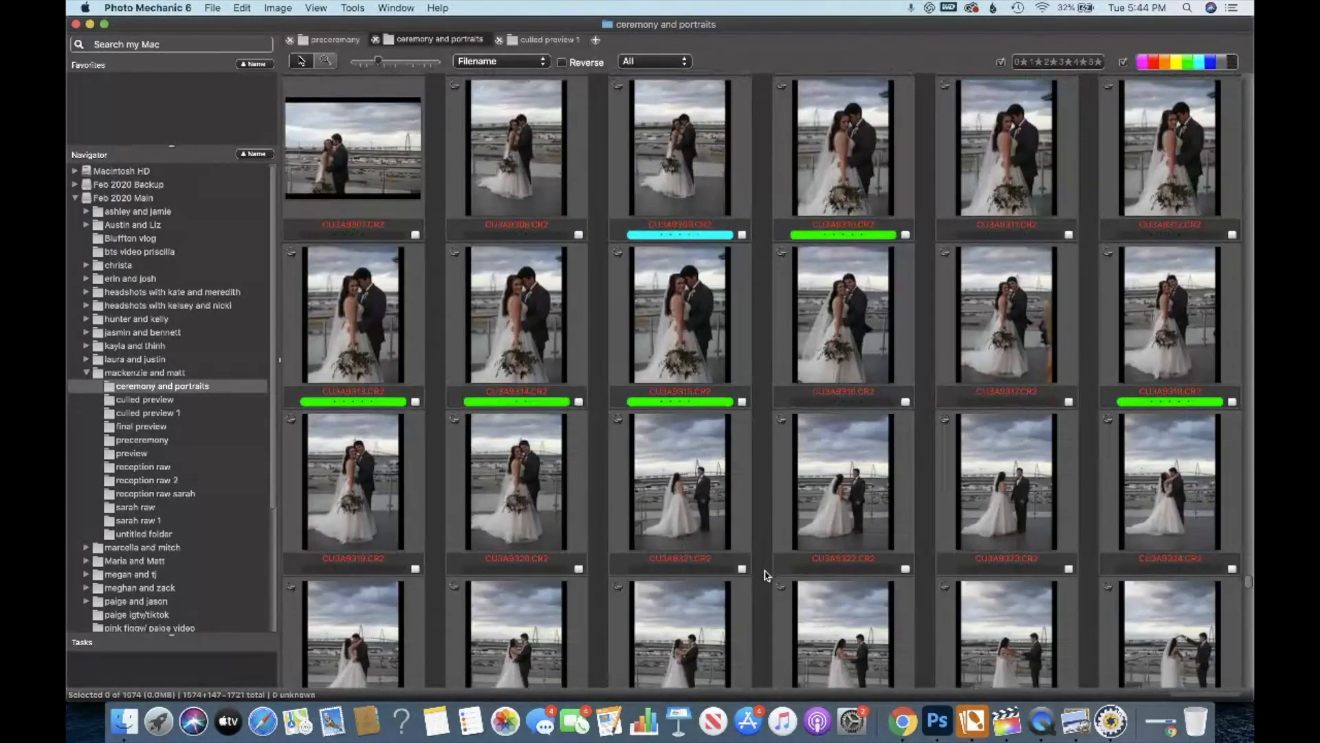
pyautogui.scroll(-10, 767, 575)
pyautogui.scroll(-15, 767, 574)
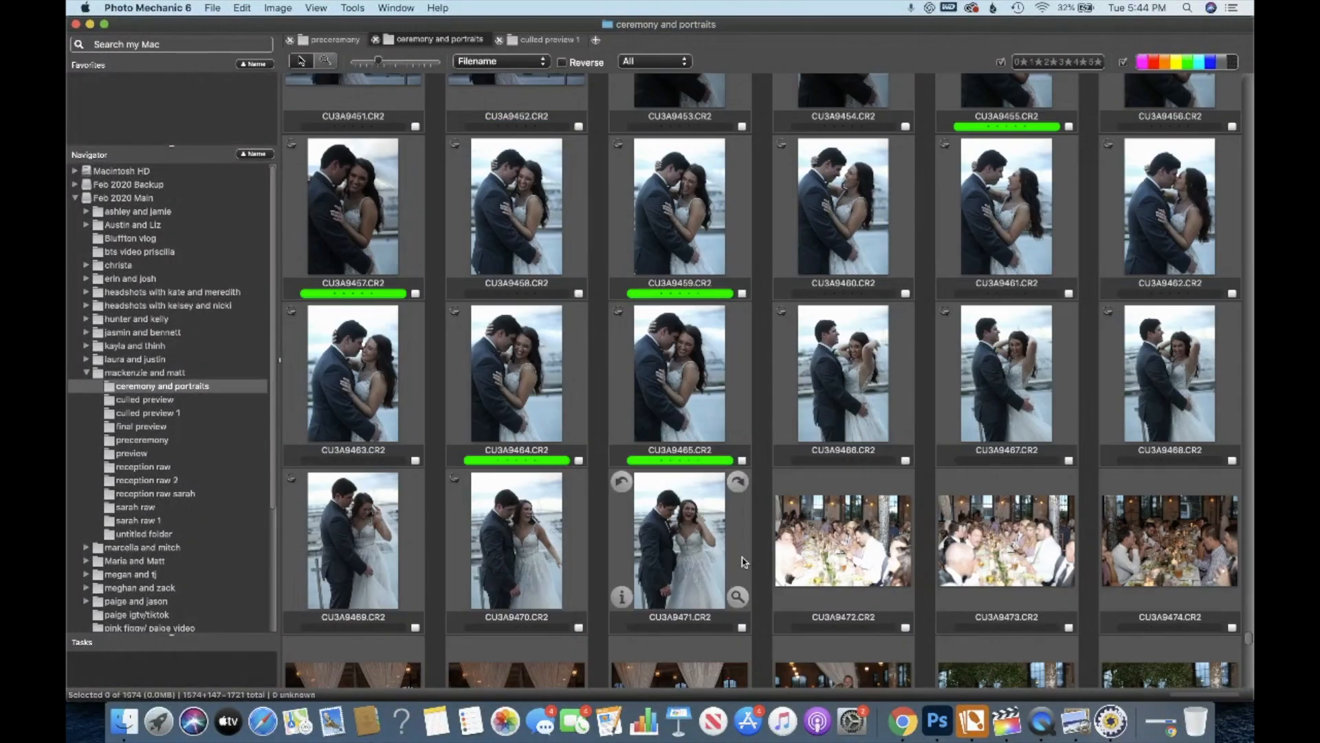
# Open CU3A9471.CR2 in the preview window and enlarge the window to fill the screen.
pyautogui.doubleClick(743, 562)
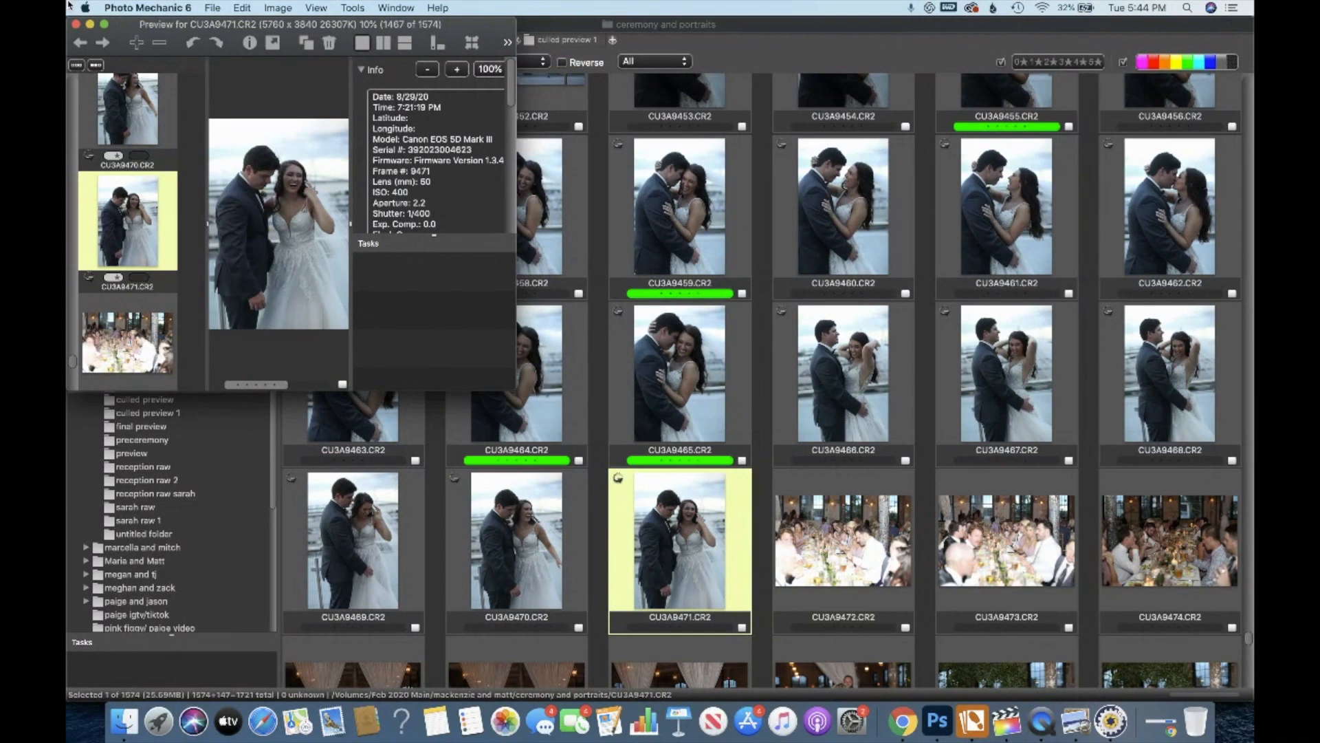
pyautogui.click(105, 26)
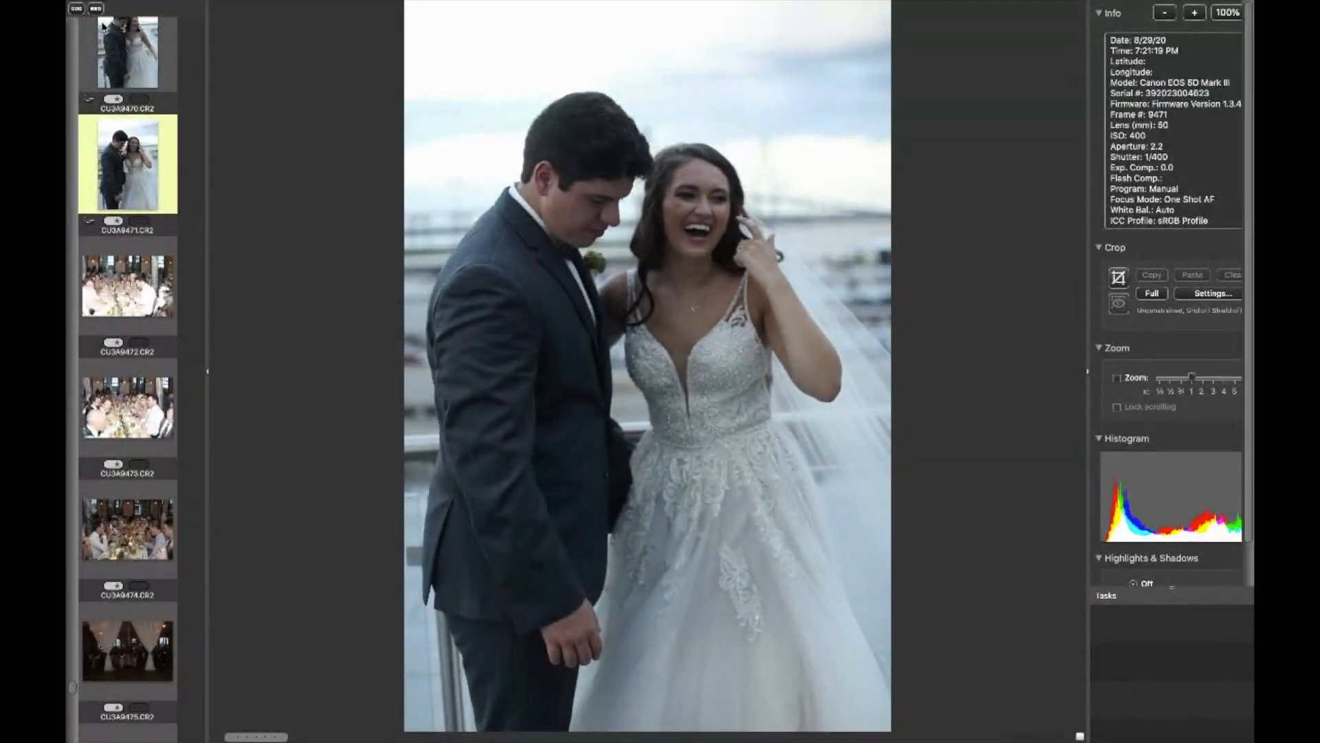
# Step backward and forward through the neighbouring rooftop portrait frames in the preview to compare them.
pyautogui.press('Left')
pyautogui.press('Left')
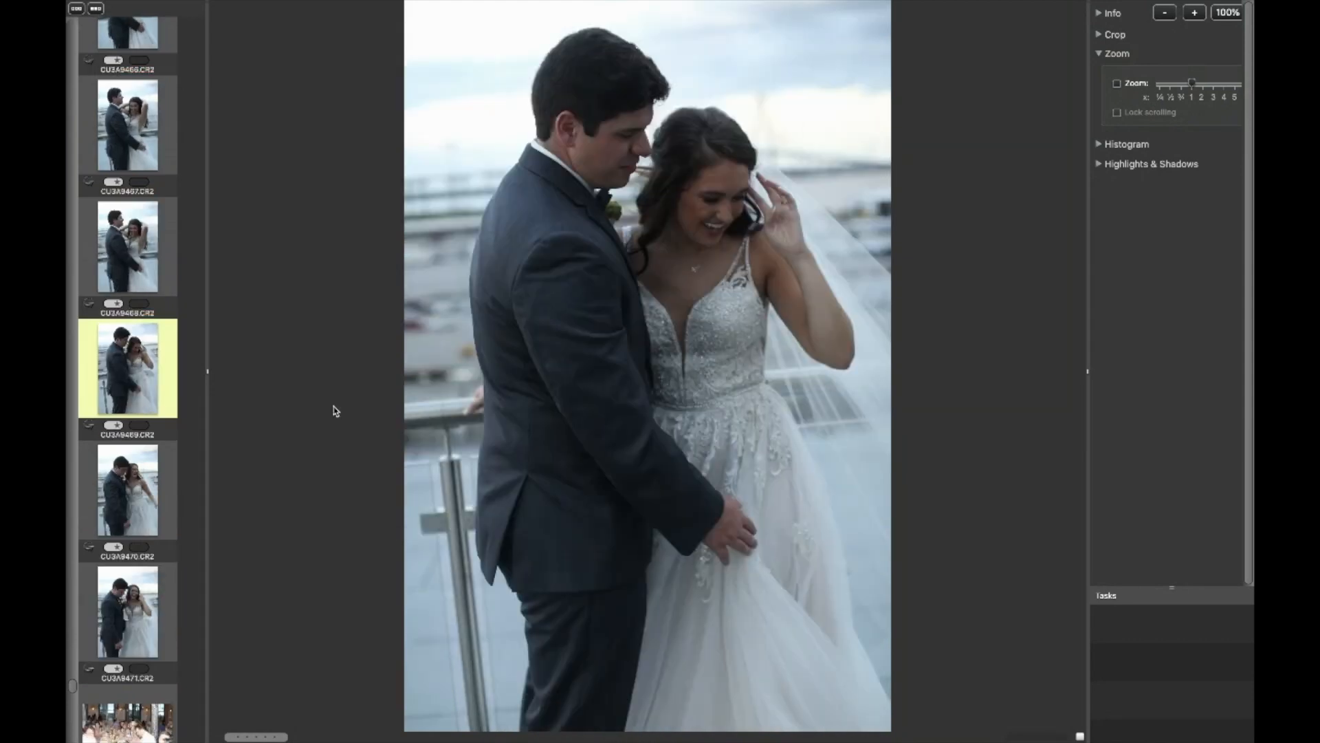
pyautogui.scroll(-10, 151, 439)
pyautogui.scroll(-5, 151, 439)
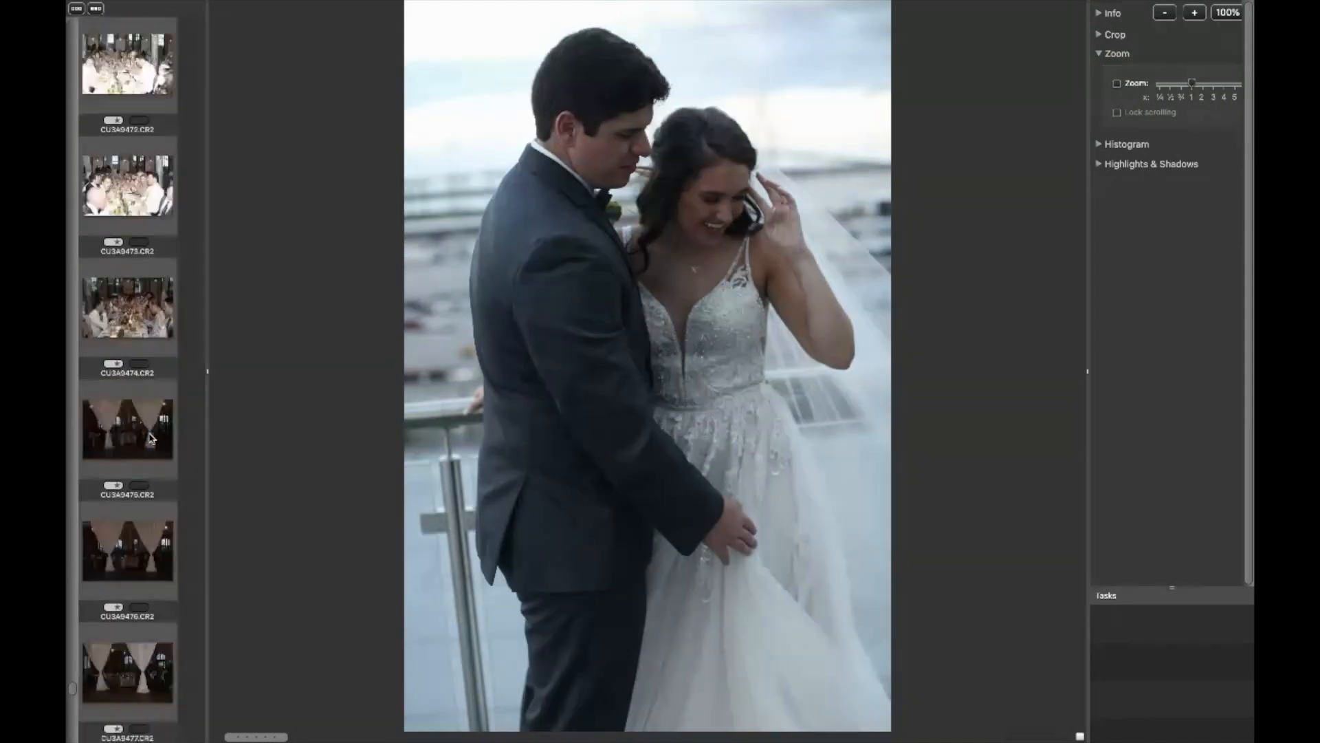
pyautogui.press('Left')
pyautogui.press('Left')
pyautogui.press('Left')
pyautogui.press('Left')
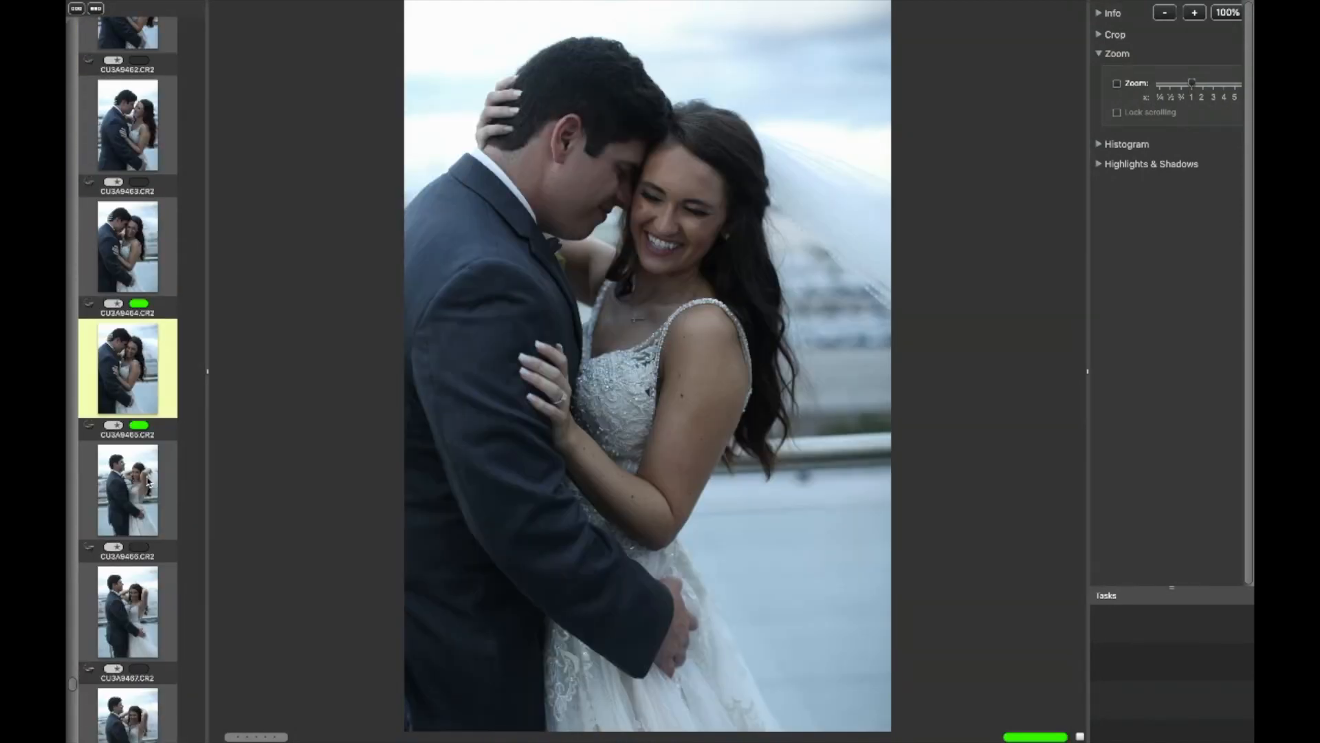
pyautogui.press('Left')
pyautogui.press('Left')
pyautogui.press('Left')
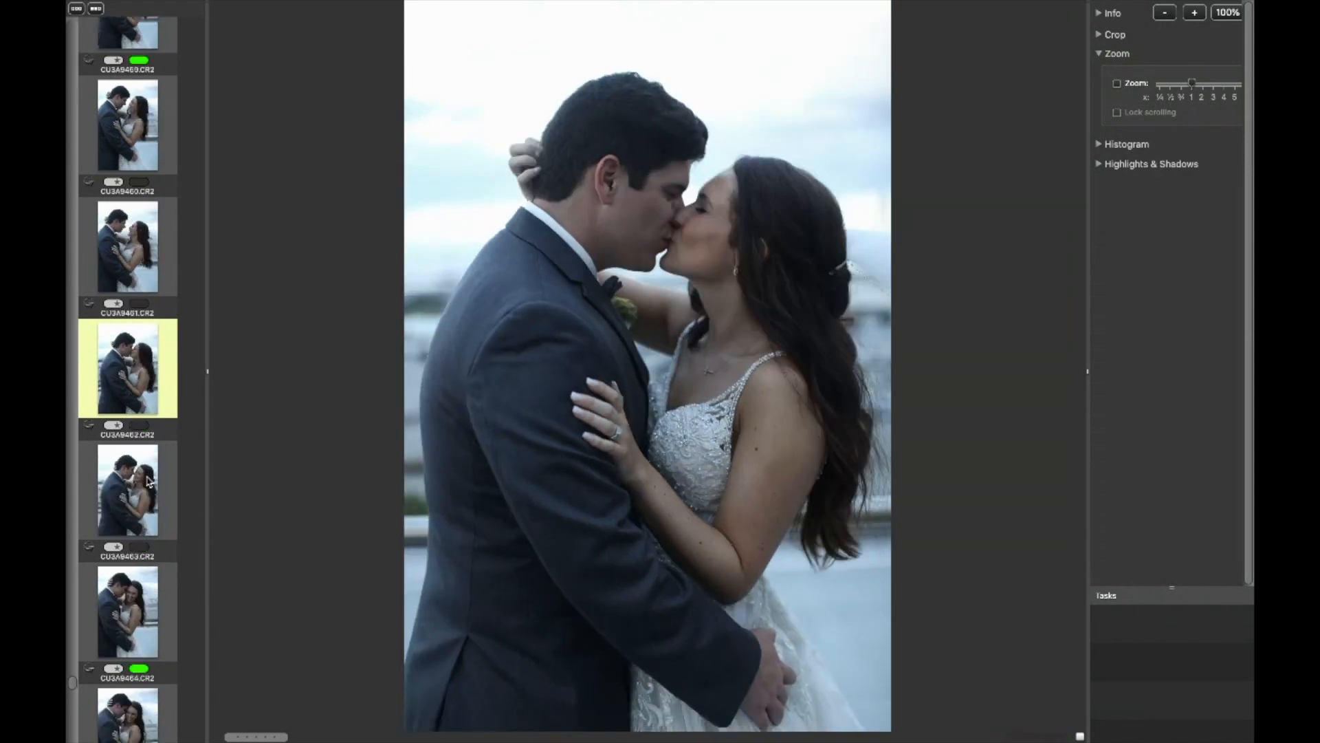
pyautogui.press('Right')
pyautogui.press('Right')
pyautogui.press('Right')
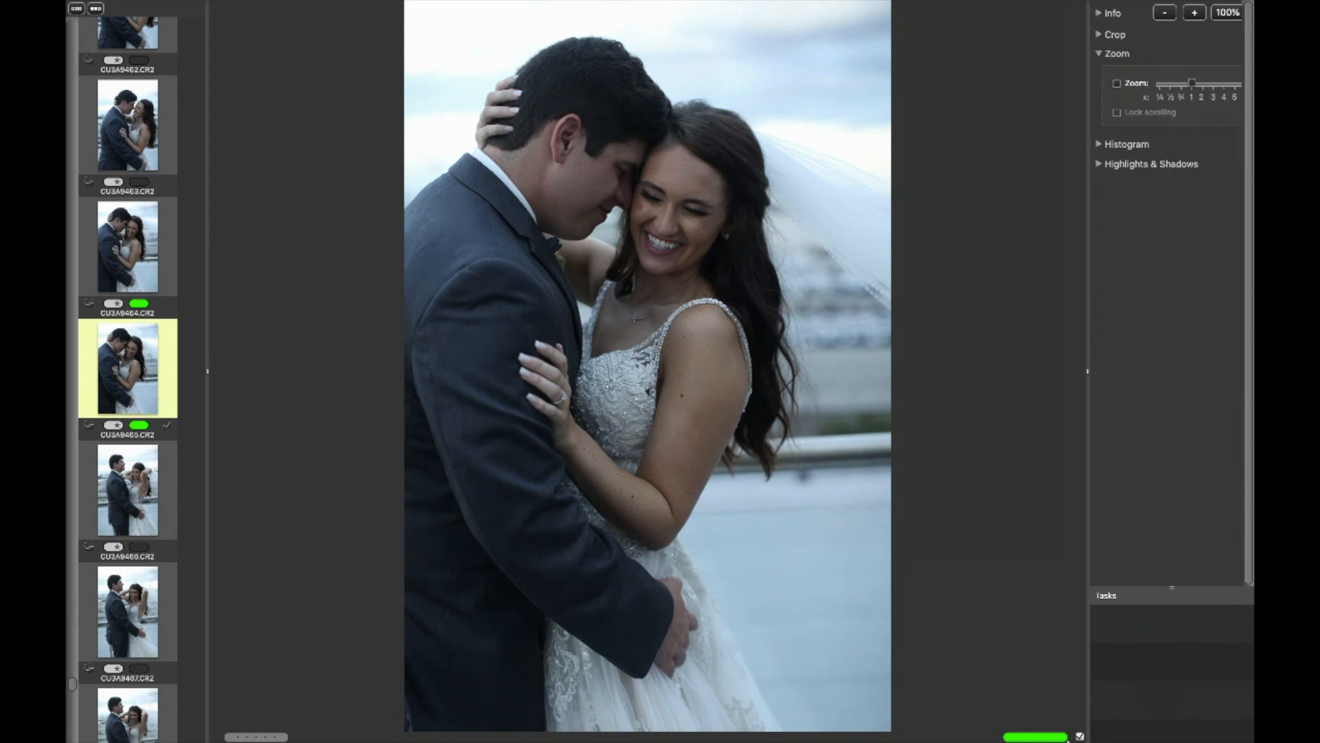
# Zoom in on the current frame to check the bride's face for sharpness, then zoom back out.
pyautogui.moveTo(1110, 739)
pyautogui.click(695, 204)
pyautogui.moveTo(695, 203); pyautogui.dragTo(818, 265)
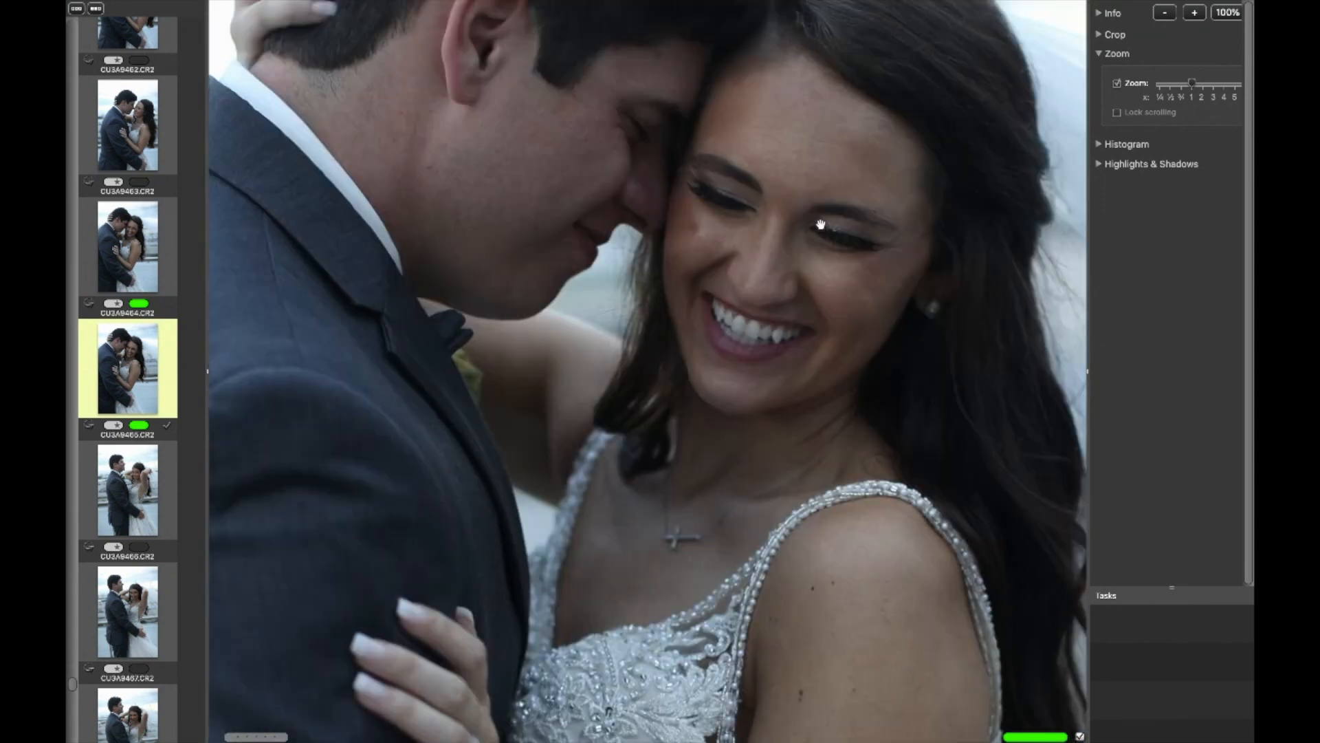
pyautogui.click(919, 494)
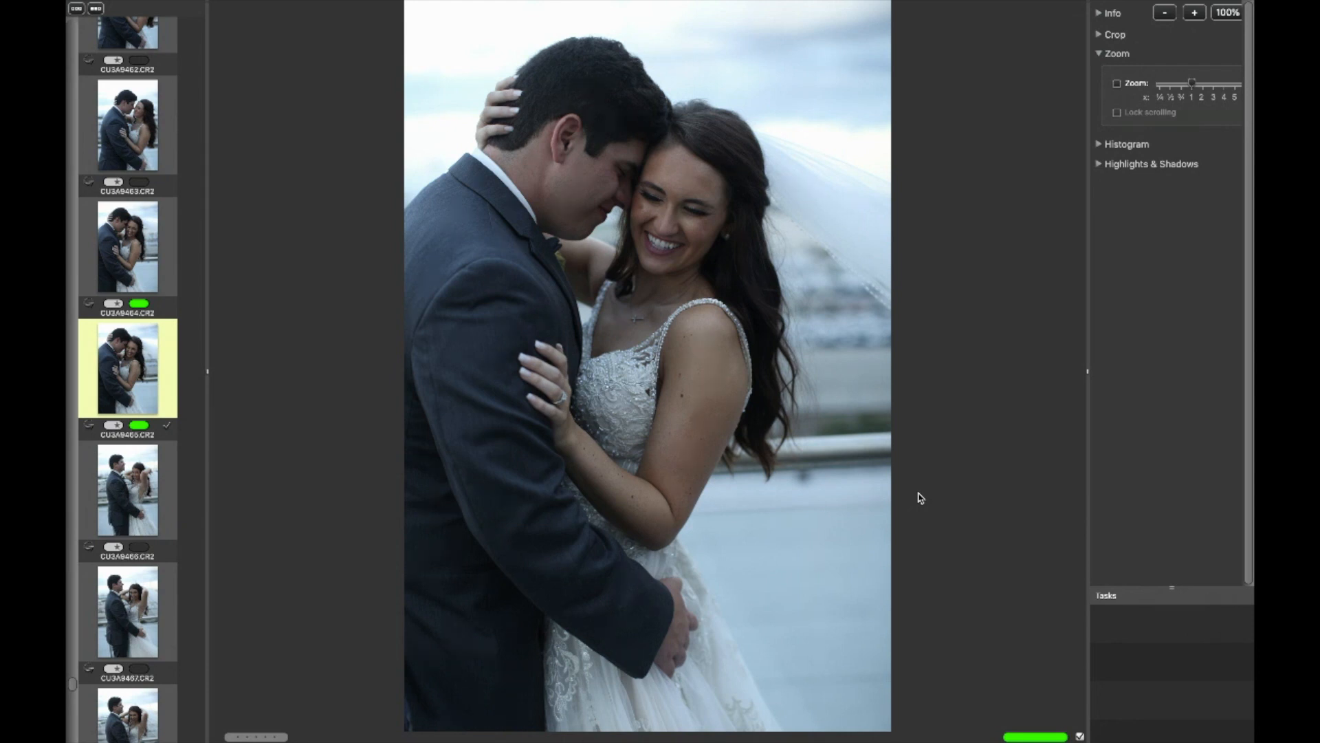
# Step back through the earlier frames and zoom in on one to inspect focus before zooming out.
pyautogui.press('Left')
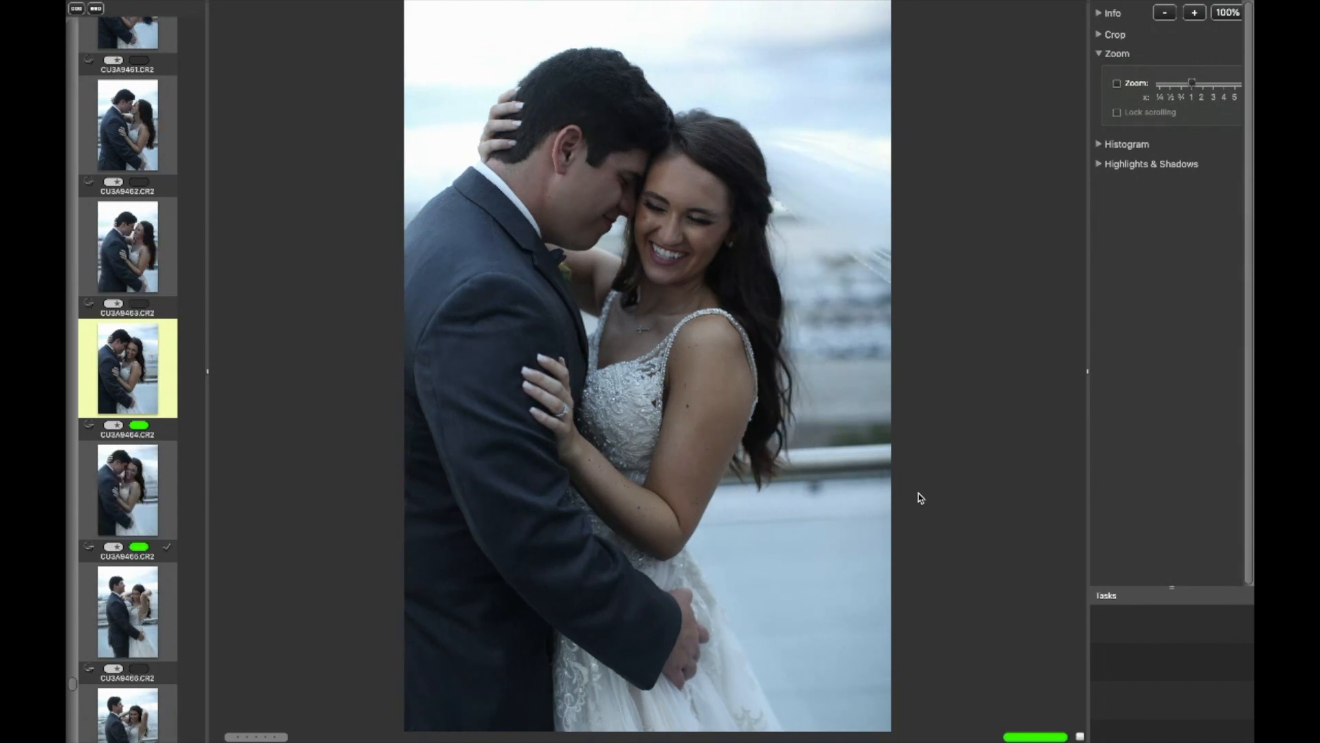
pyautogui.press('Left')
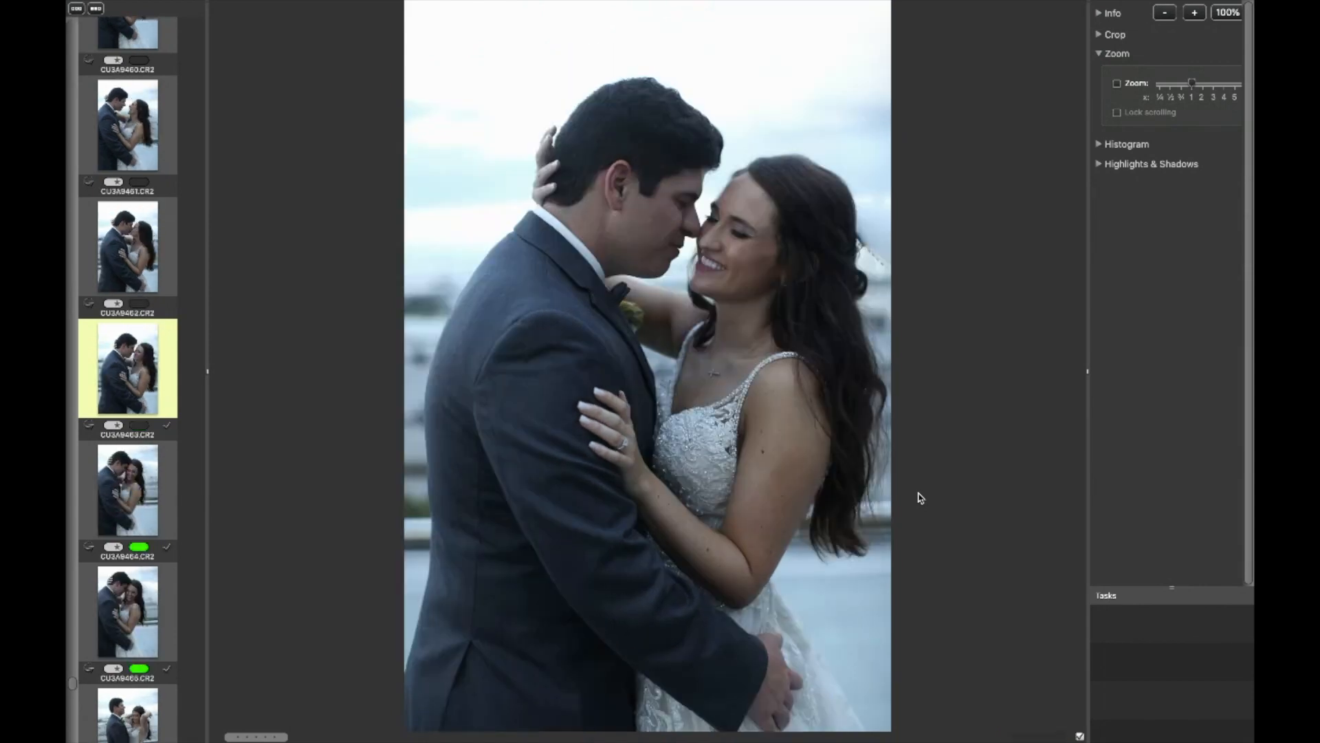
pyautogui.press('Left')
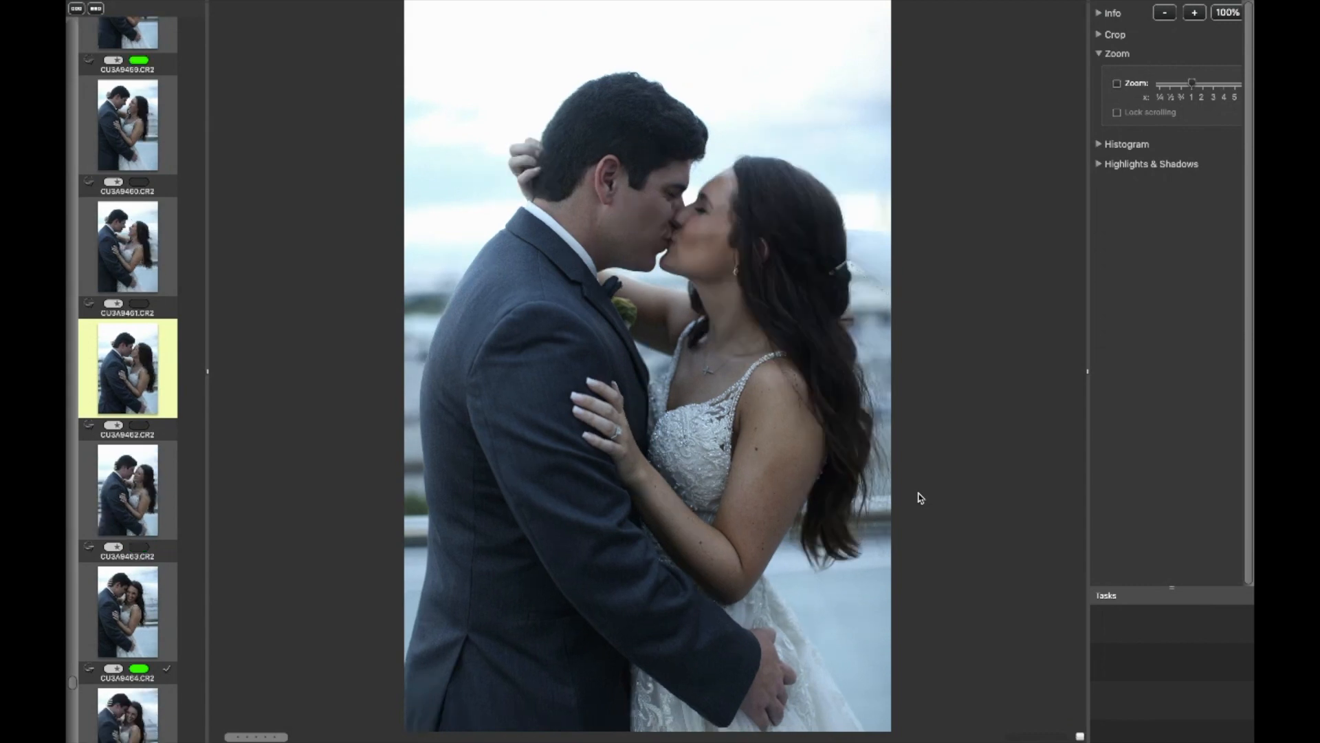
pyautogui.press('Left')
pyautogui.press('Left')
pyautogui.press('Left')
pyautogui.press('Right')
pyautogui.click(650, 253)
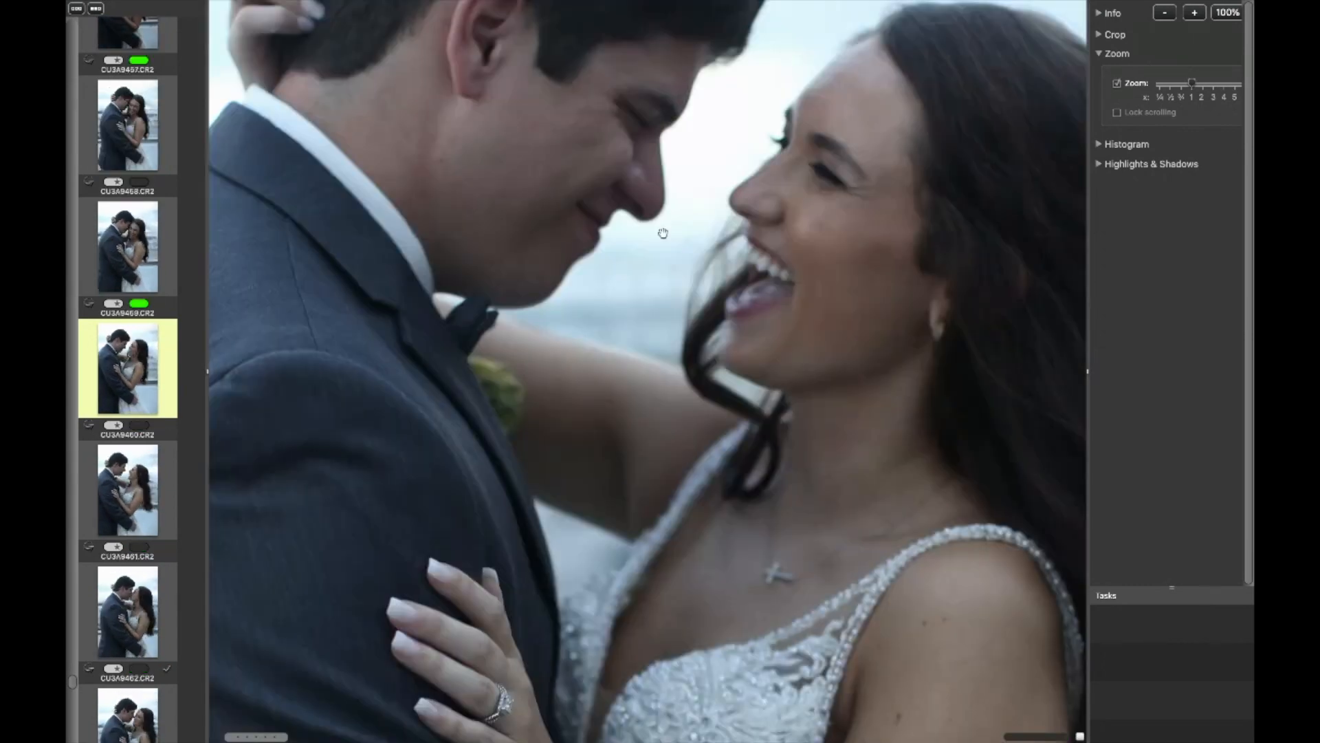
pyautogui.click(859, 324)
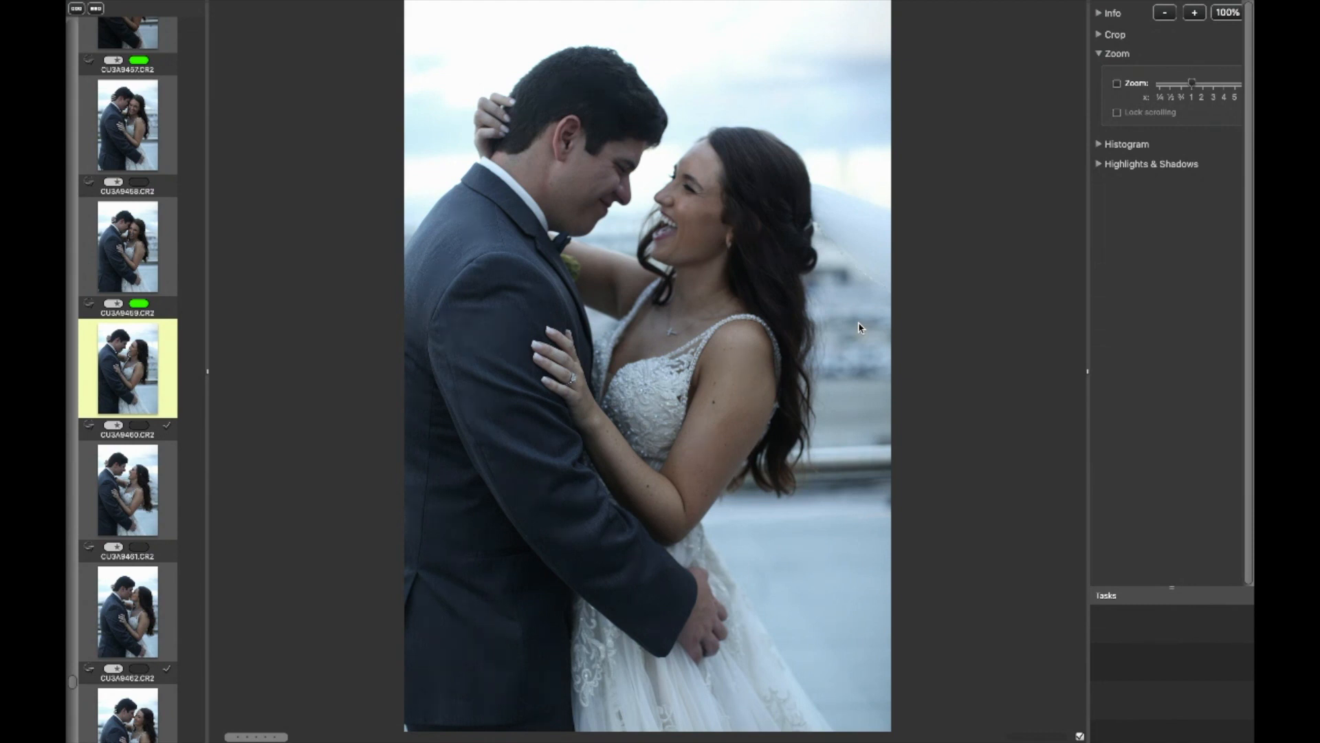
# Continue stepping back and forth through the earlier rooftop couple frames to compare them.
pyautogui.press('Left')
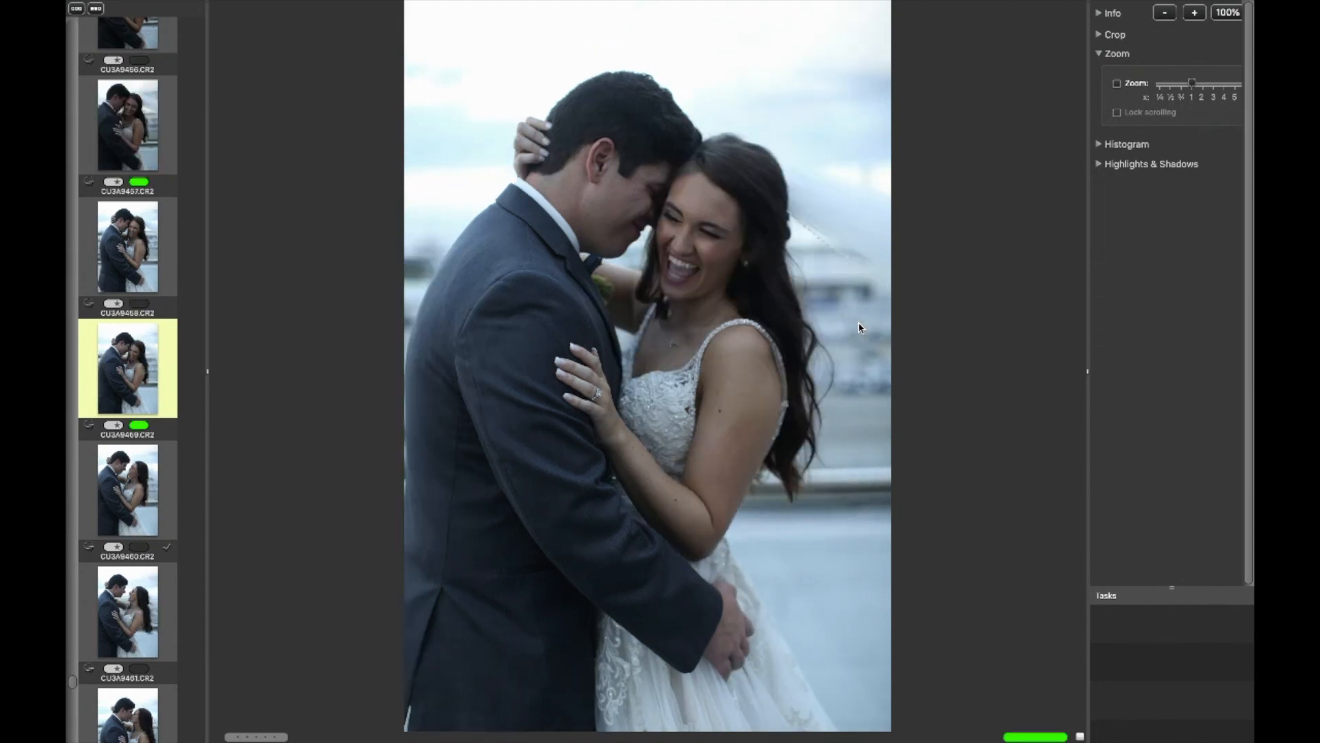
pyautogui.press('Left')
pyautogui.press('Left')
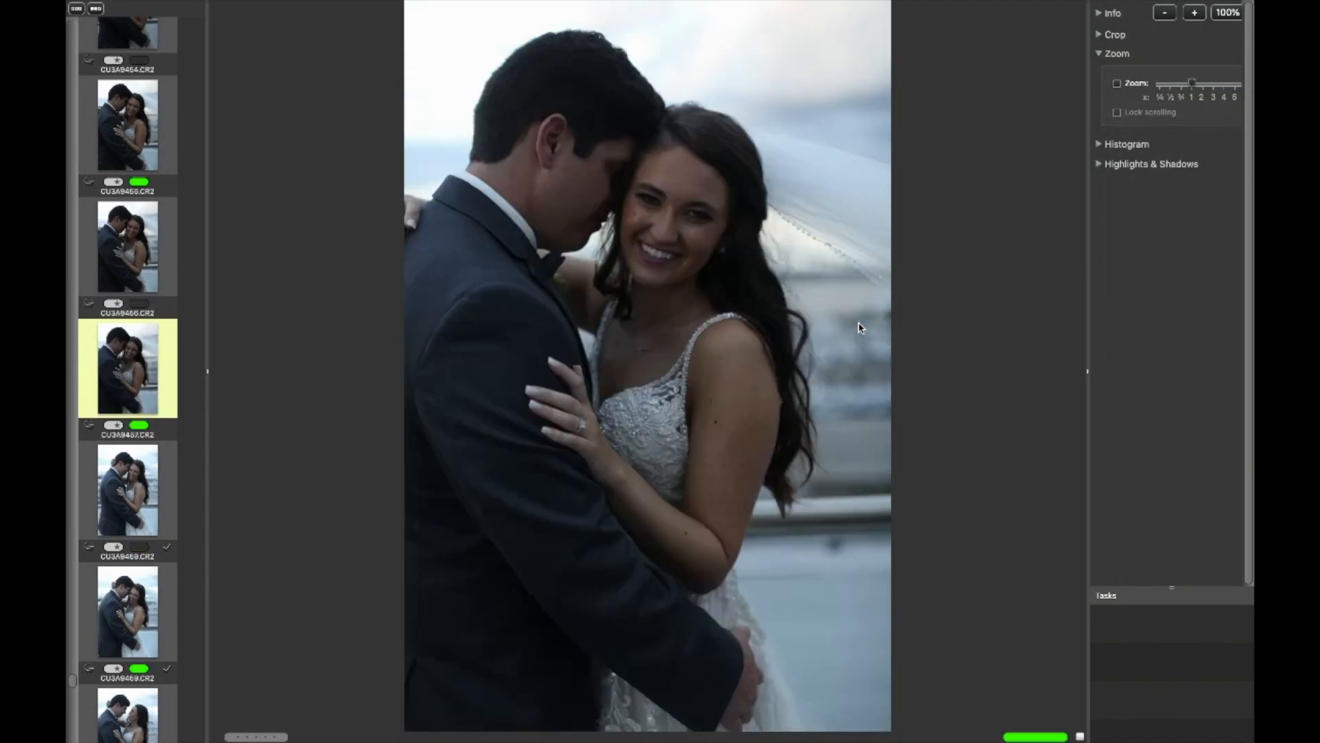
pyautogui.press('Left')
pyautogui.press('Left')
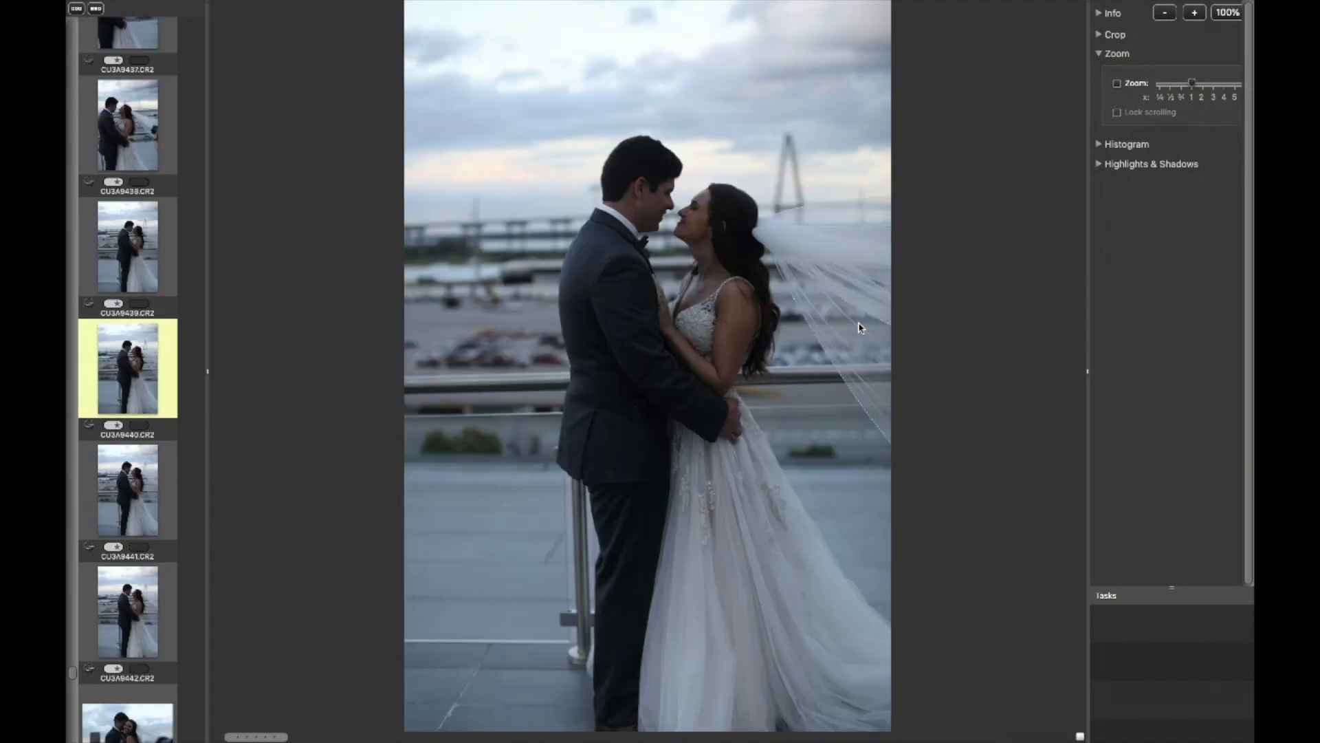
pyautogui.press('Right')
pyautogui.press('Right')
pyautogui.press('Right')
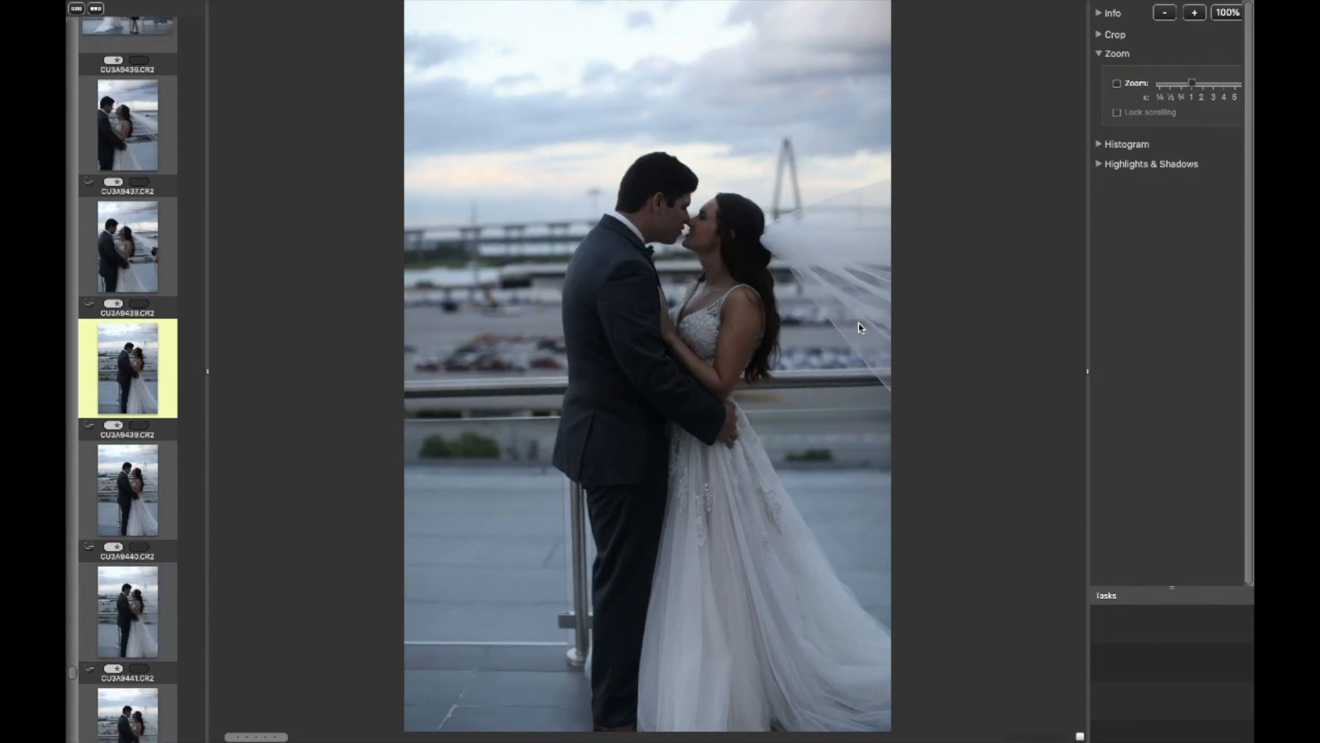
pyautogui.press('Left')
pyautogui.press('Left')
pyautogui.press('Left')
pyautogui.press('Left')
# Step back and forth through the neighbouring rooftop couple frames in the preview to compare them.
pyautogui.click(860, 328)
pyautogui.click(860, 323)
pyautogui.press('Right')
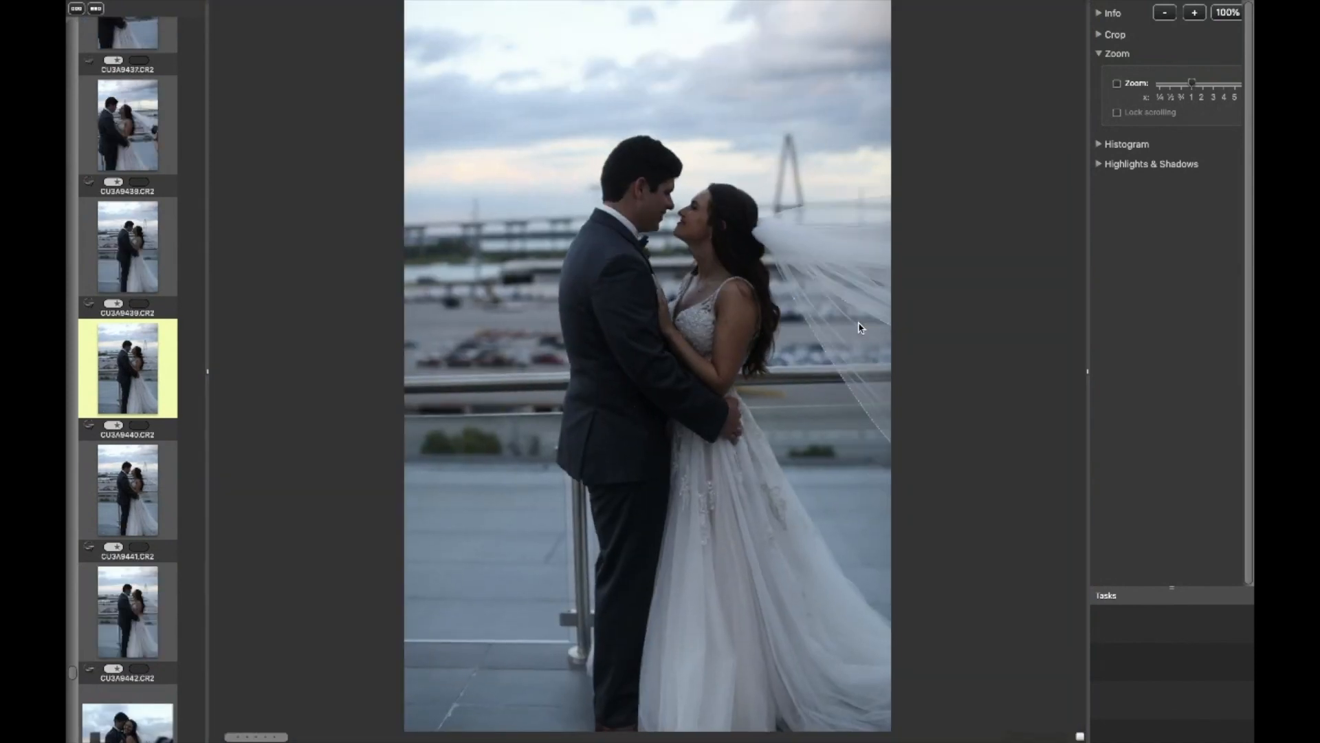
pyautogui.press('Left')
pyautogui.press('Left')
pyautogui.press('Right')
pyautogui.press('Right')
pyautogui.press('Left')
pyautogui.press('Left')
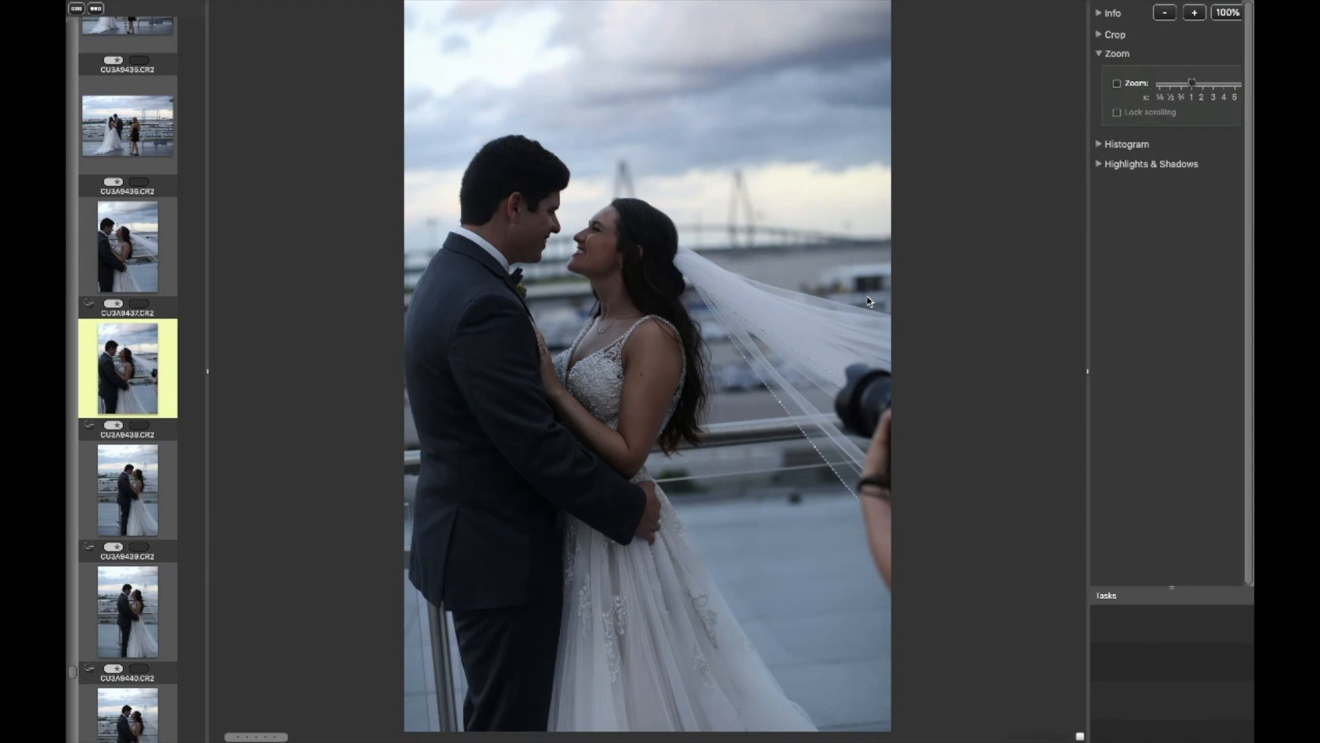
pyautogui.press('Left')
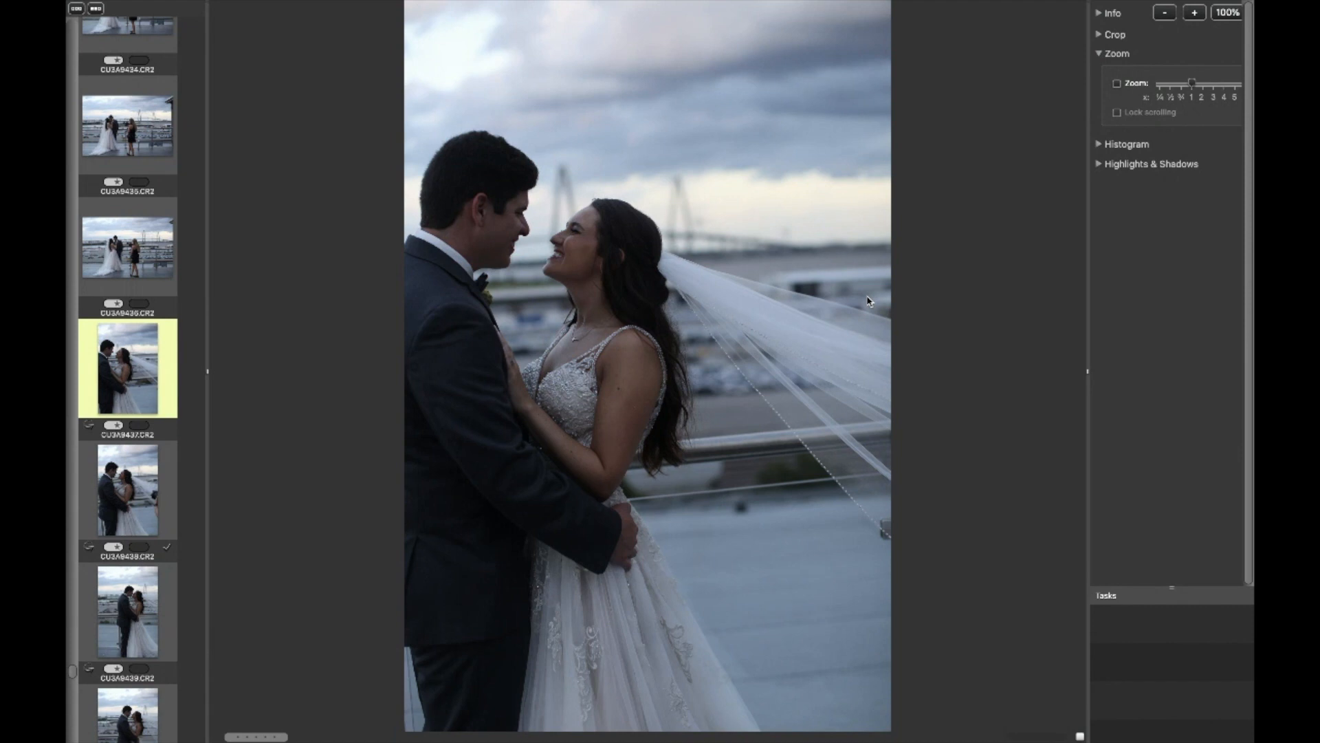
# Step back to the wide frame showing the photographer beside the couple and tag it.
pyautogui.press('Left')
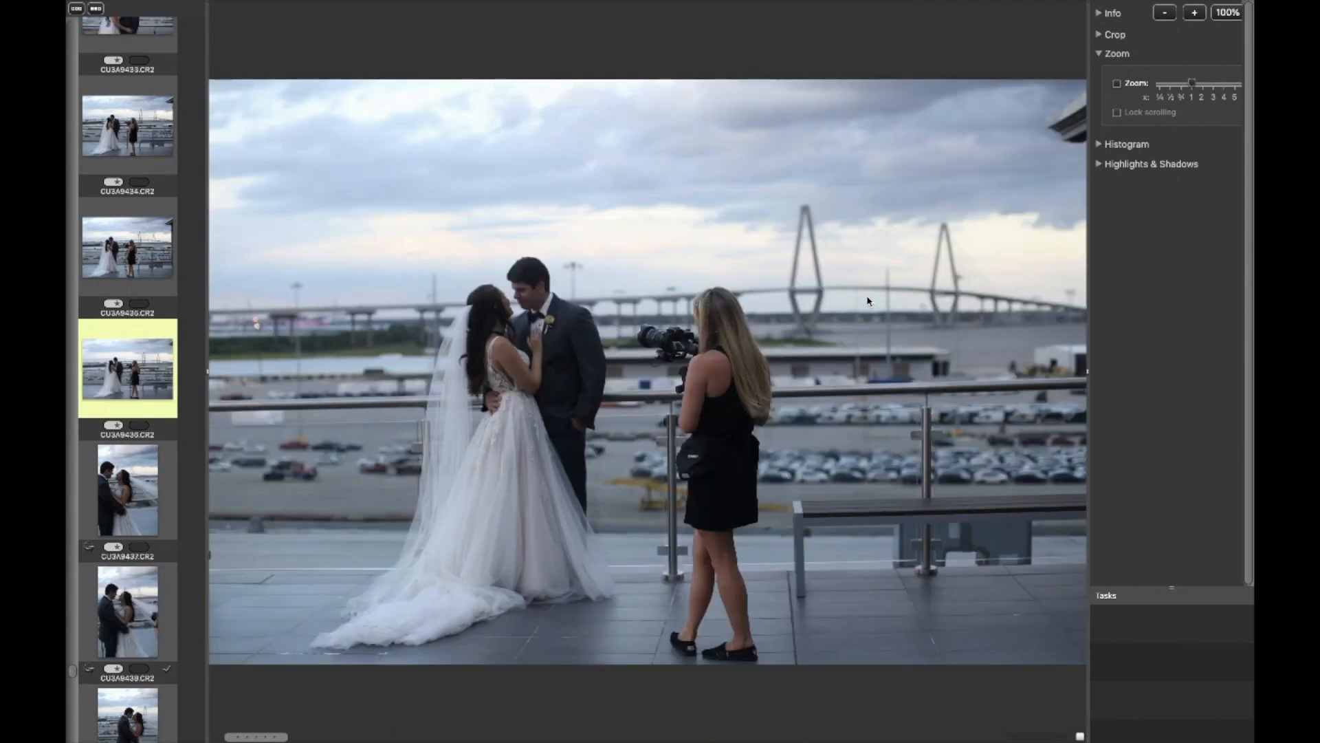
pyautogui.press('Left')
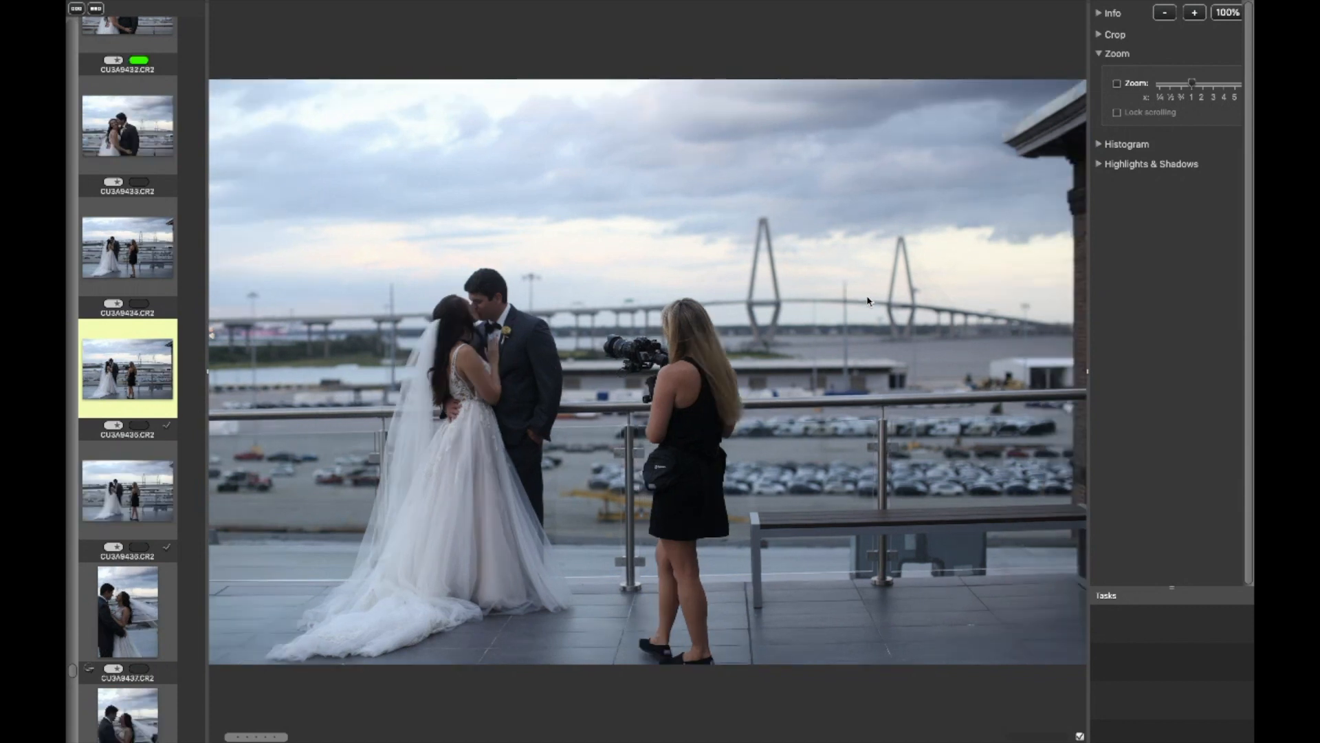
pyautogui.press('Left')
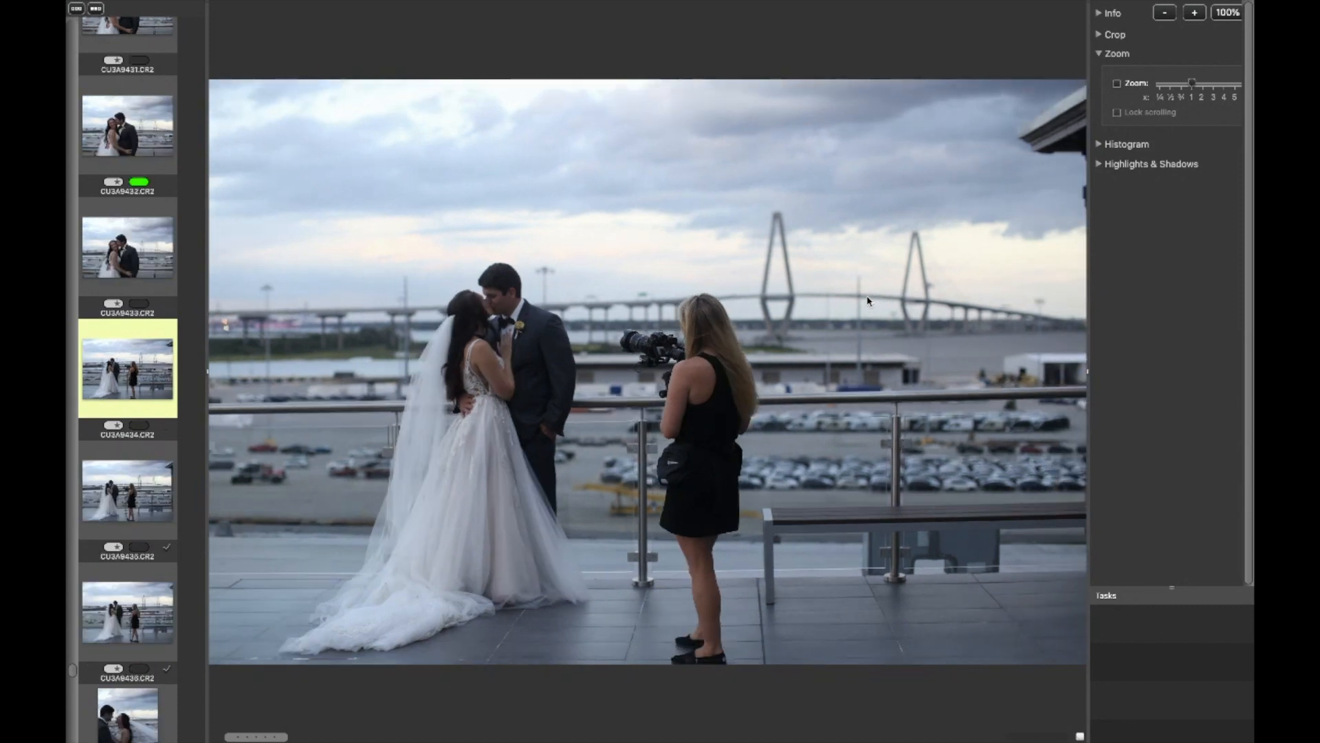
pyautogui.press('t')
pyautogui.press('Right')
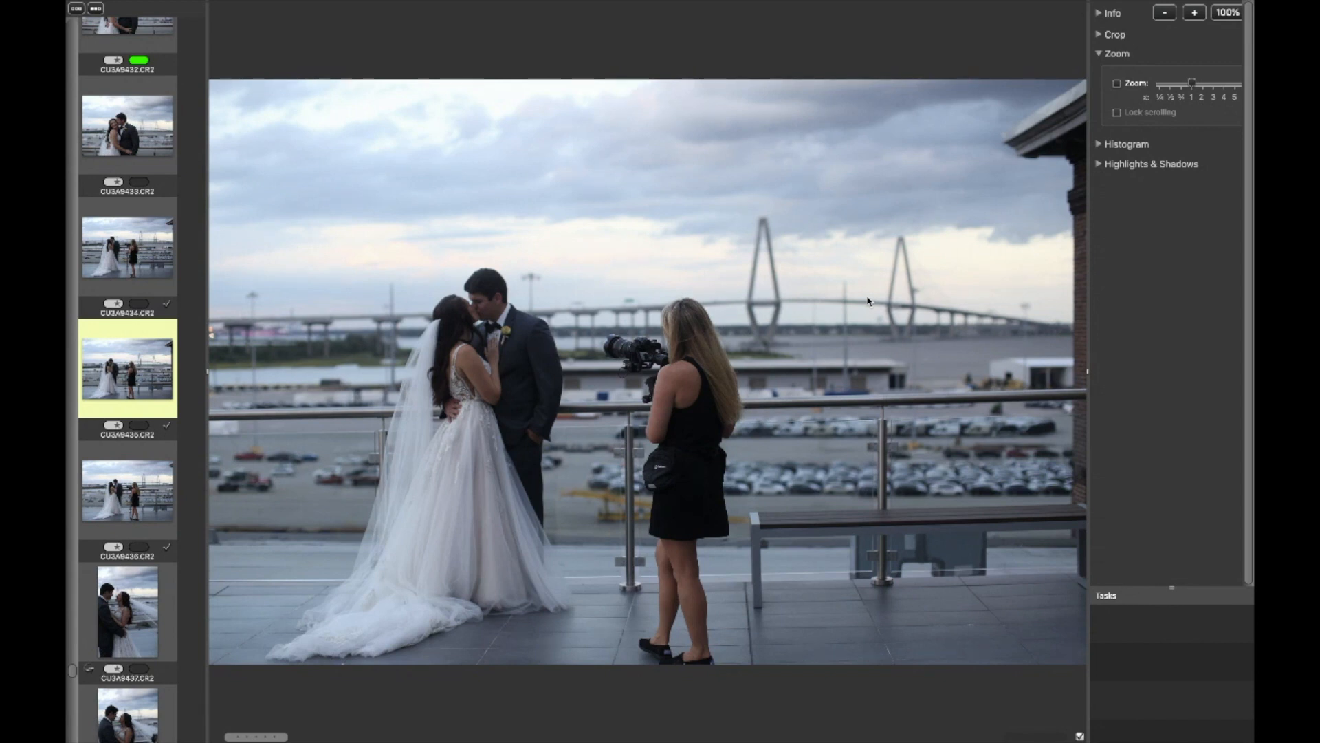
# Step back through the earlier rooftop portrait frames of the couple by the railing in the preview.
pyautogui.press('Up')
pyautogui.press('Up')
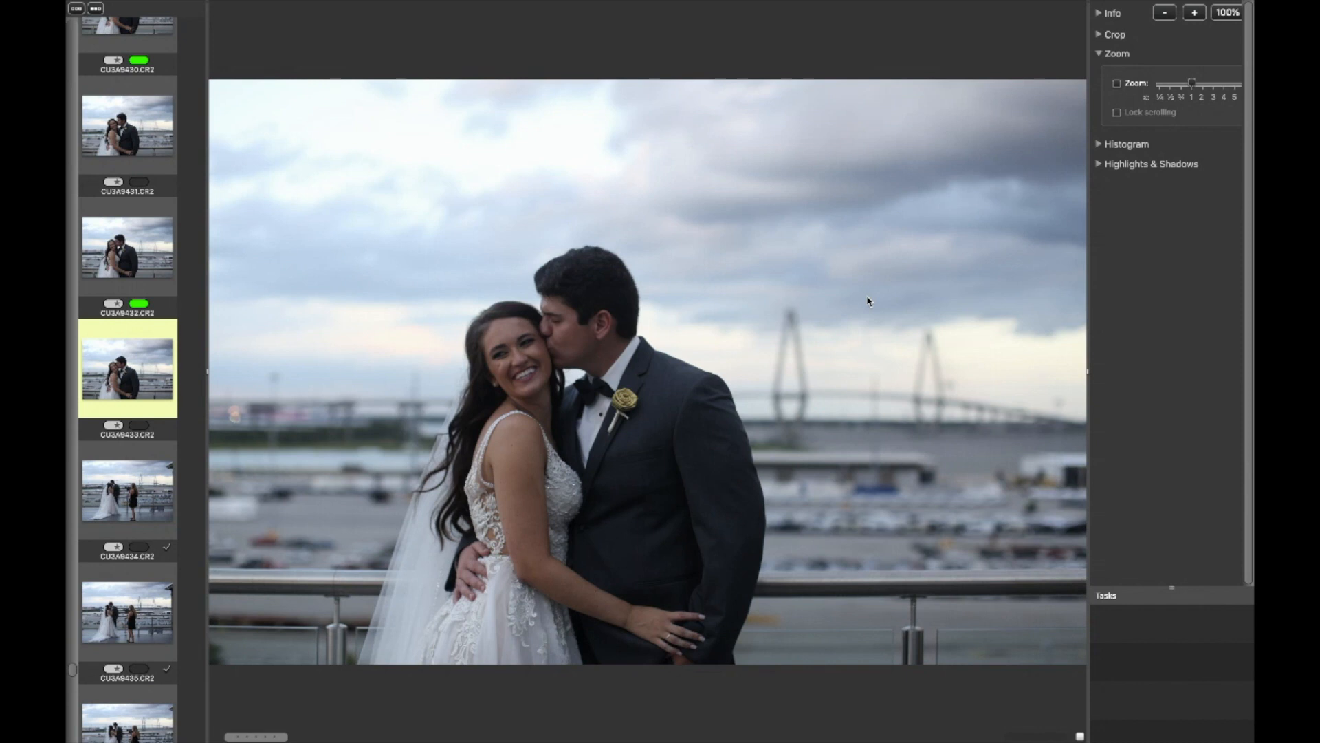
pyautogui.press('Up')
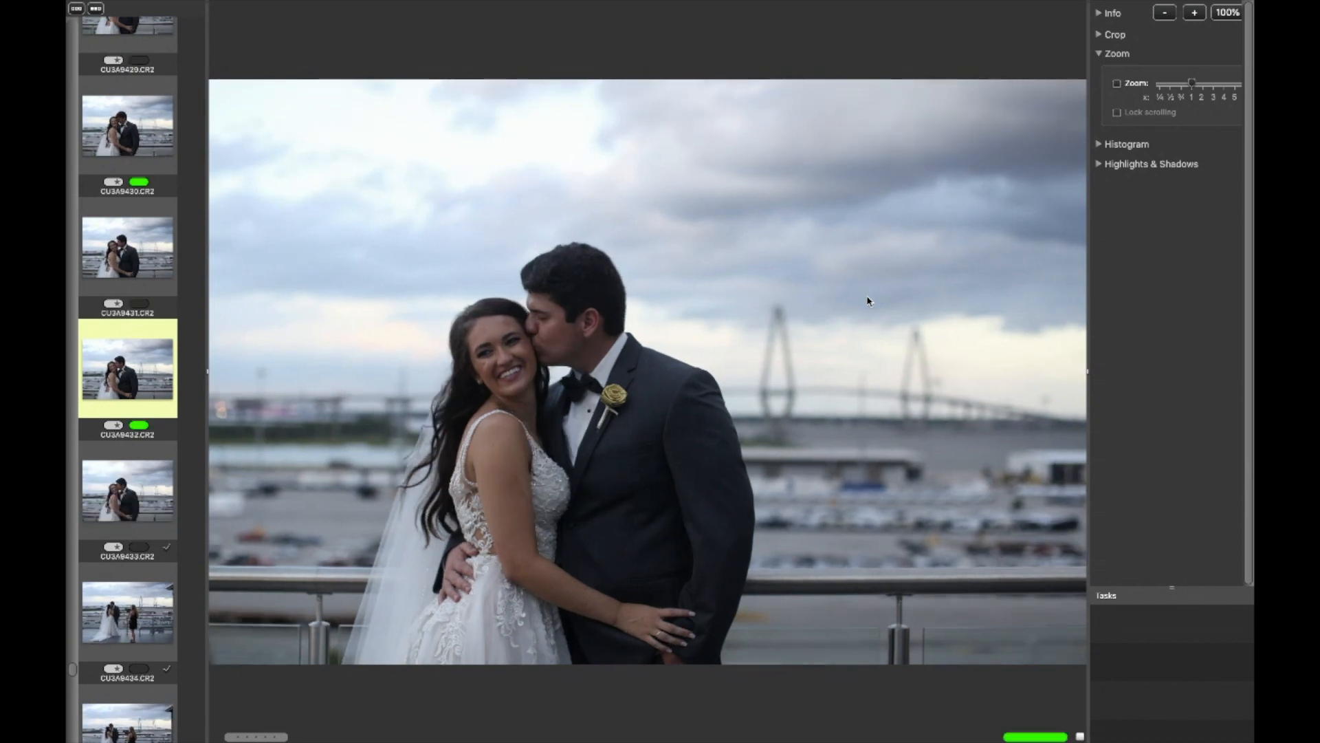
pyautogui.press('Up')
pyautogui.press('Up')
pyautogui.press('Up')
pyautogui.press('Up')
pyautogui.press('Up')
pyautogui.press('Up')
pyautogui.press('Up')
pyautogui.press('Up')
pyautogui.press('Up')
pyautogui.press('Up')
pyautogui.press('Up')
pyautogui.press('Up')
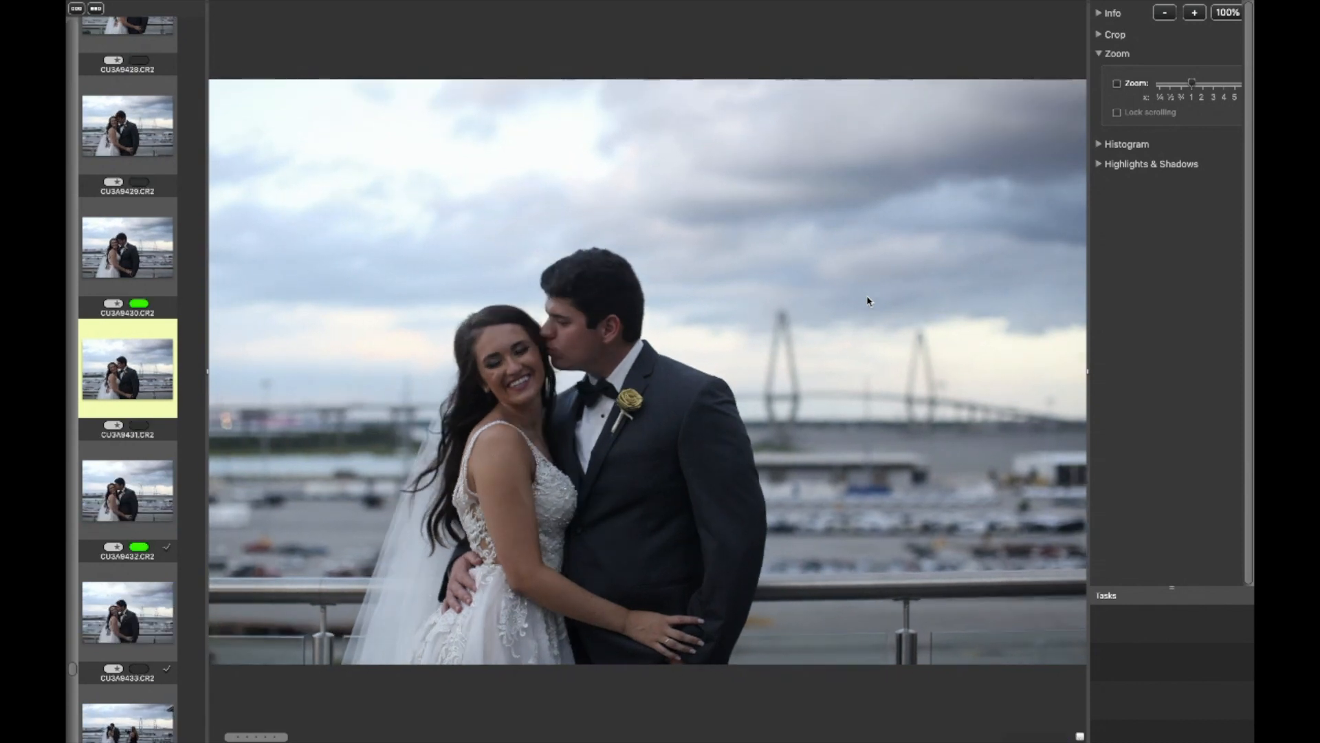
pyautogui.press('Up')
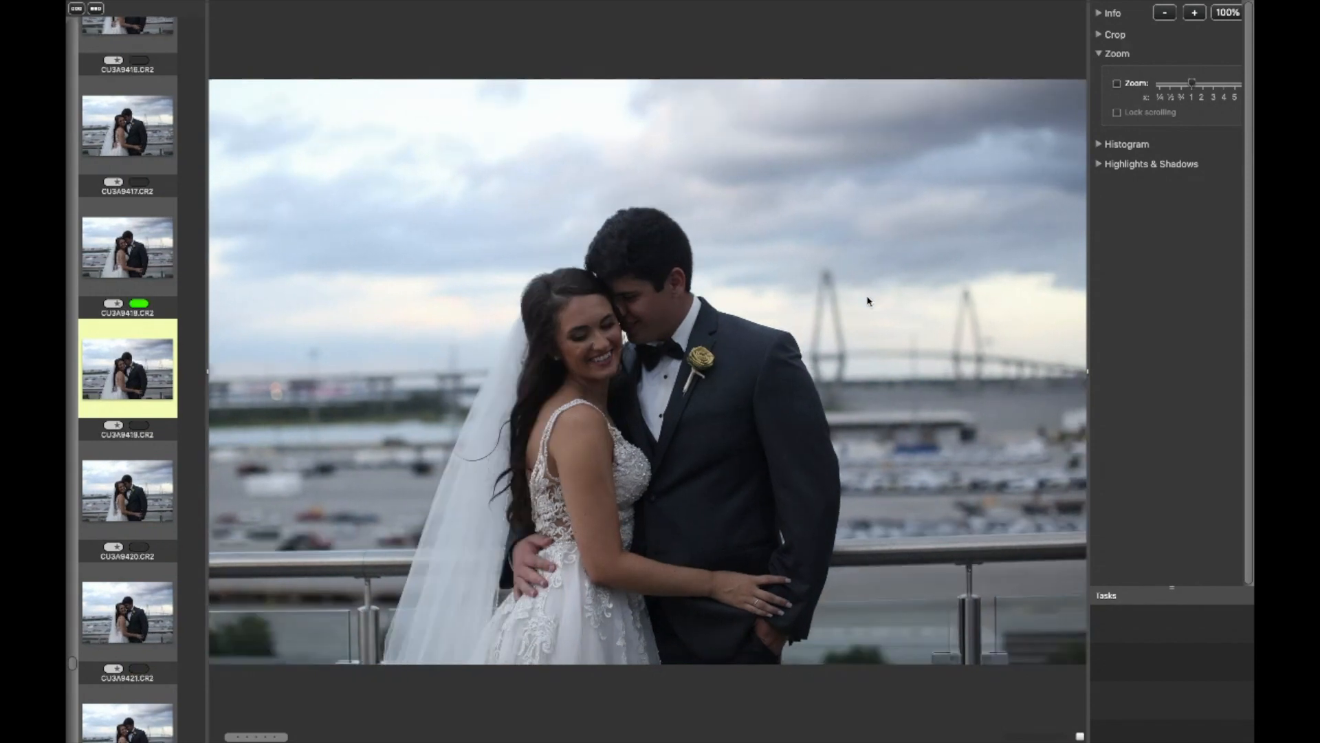
pyautogui.press('Up')
pyautogui.press('Up')
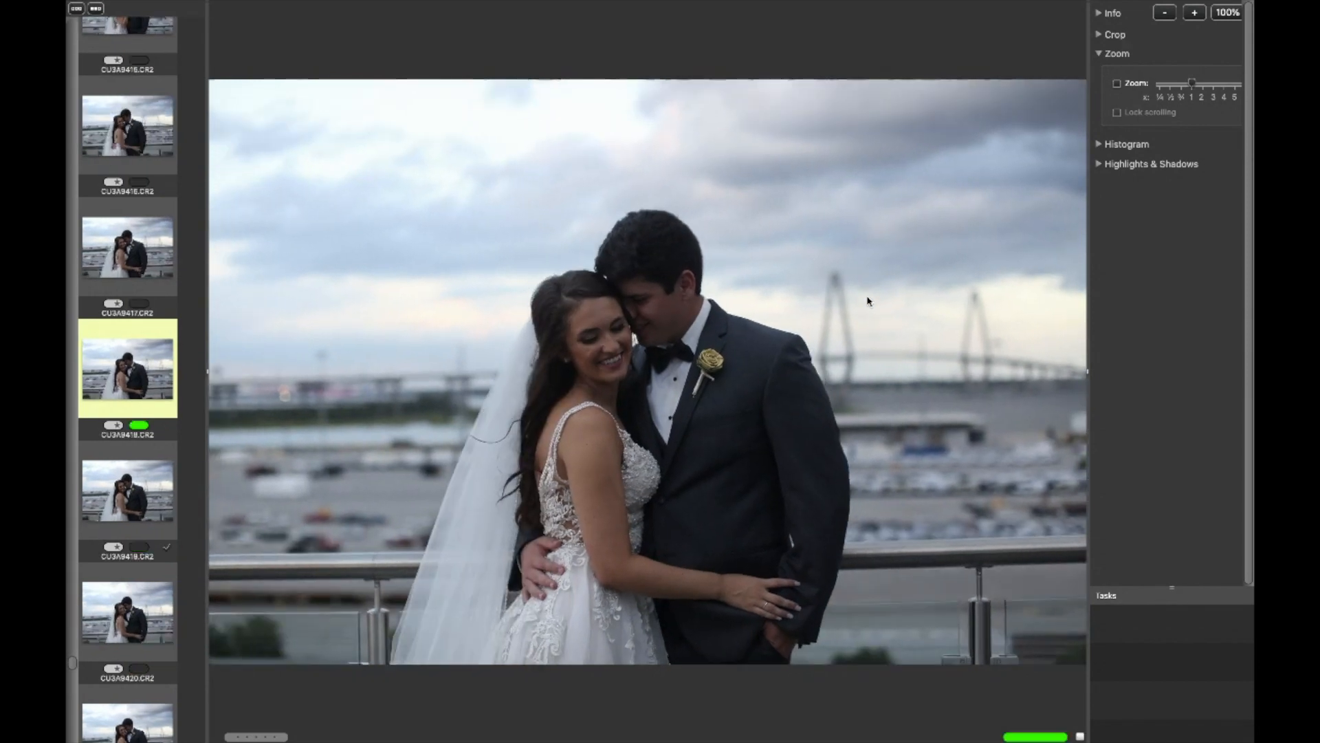
pyautogui.press('Up')
pyautogui.press('Up')
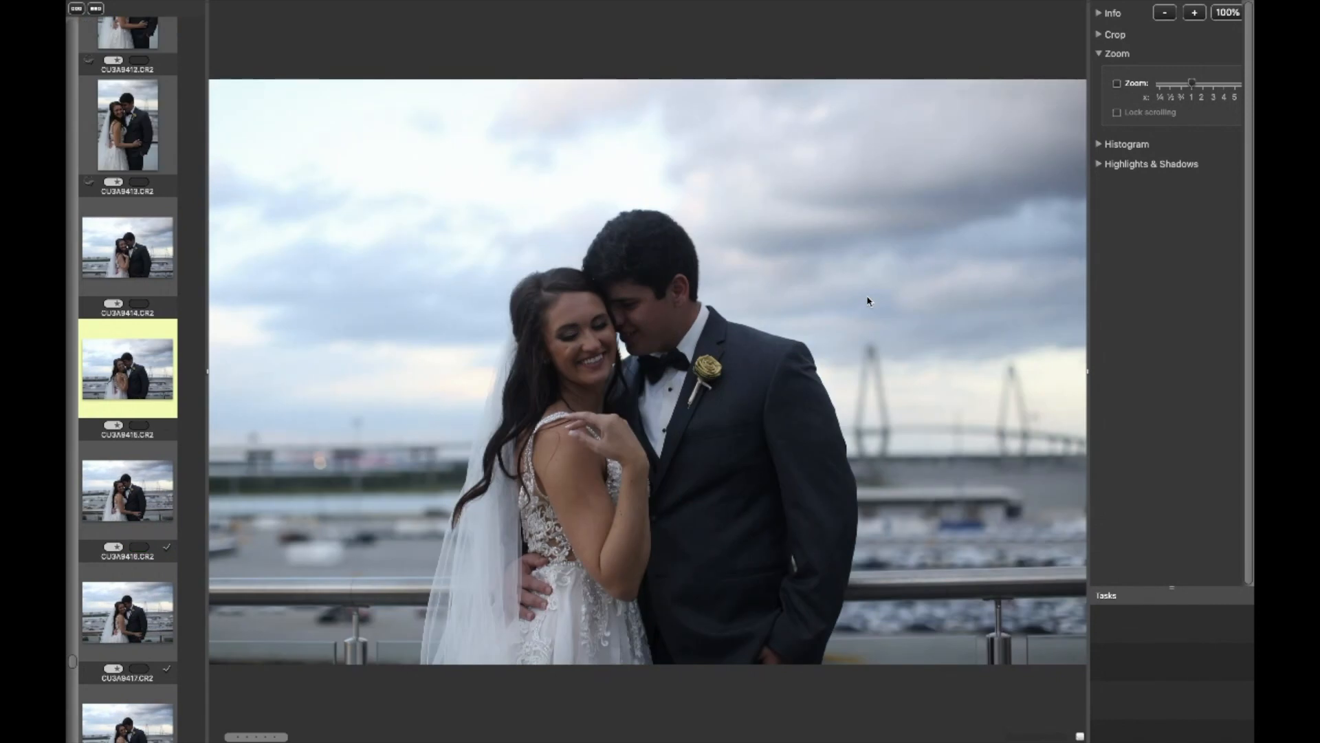
pyautogui.press('Up')
pyautogui.press('Up')
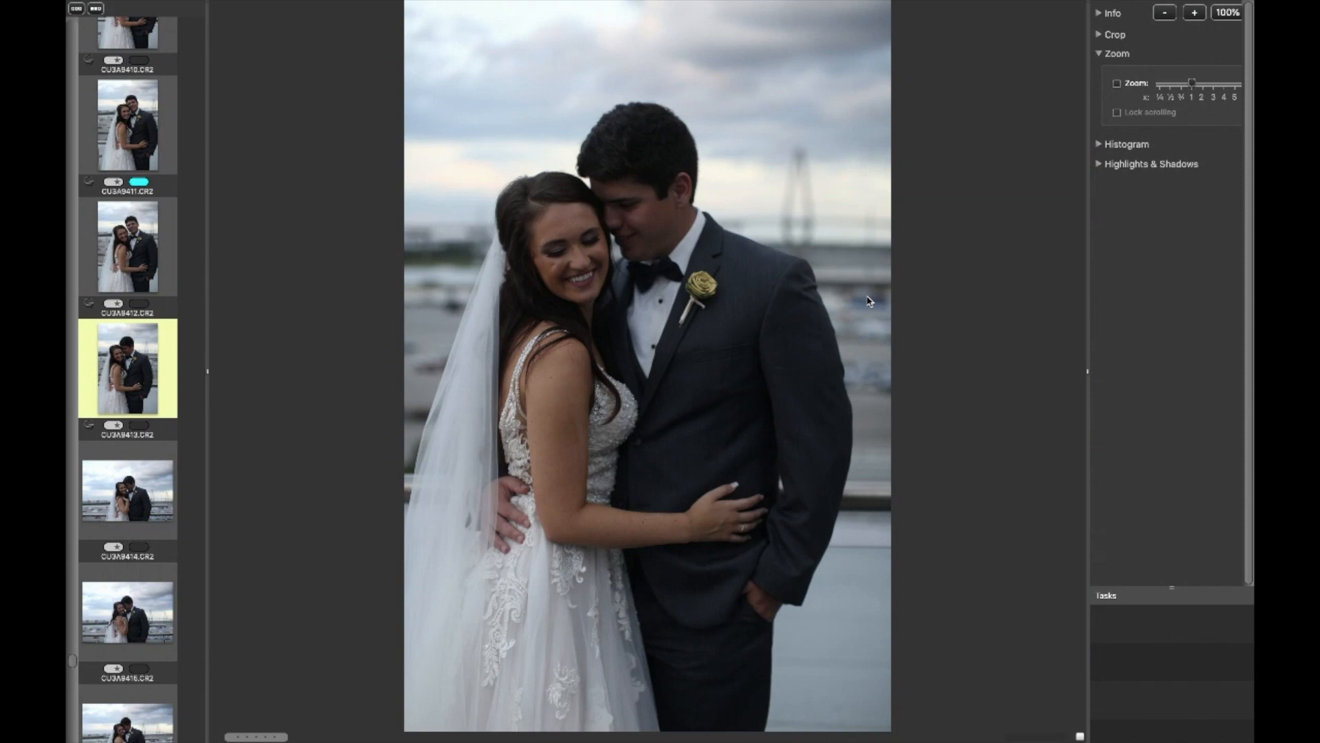
pyautogui.press('Up')
# Exit full-screen mode and close the preview window to return to the contact sheet.
pyautogui.moveTo(103, 4)
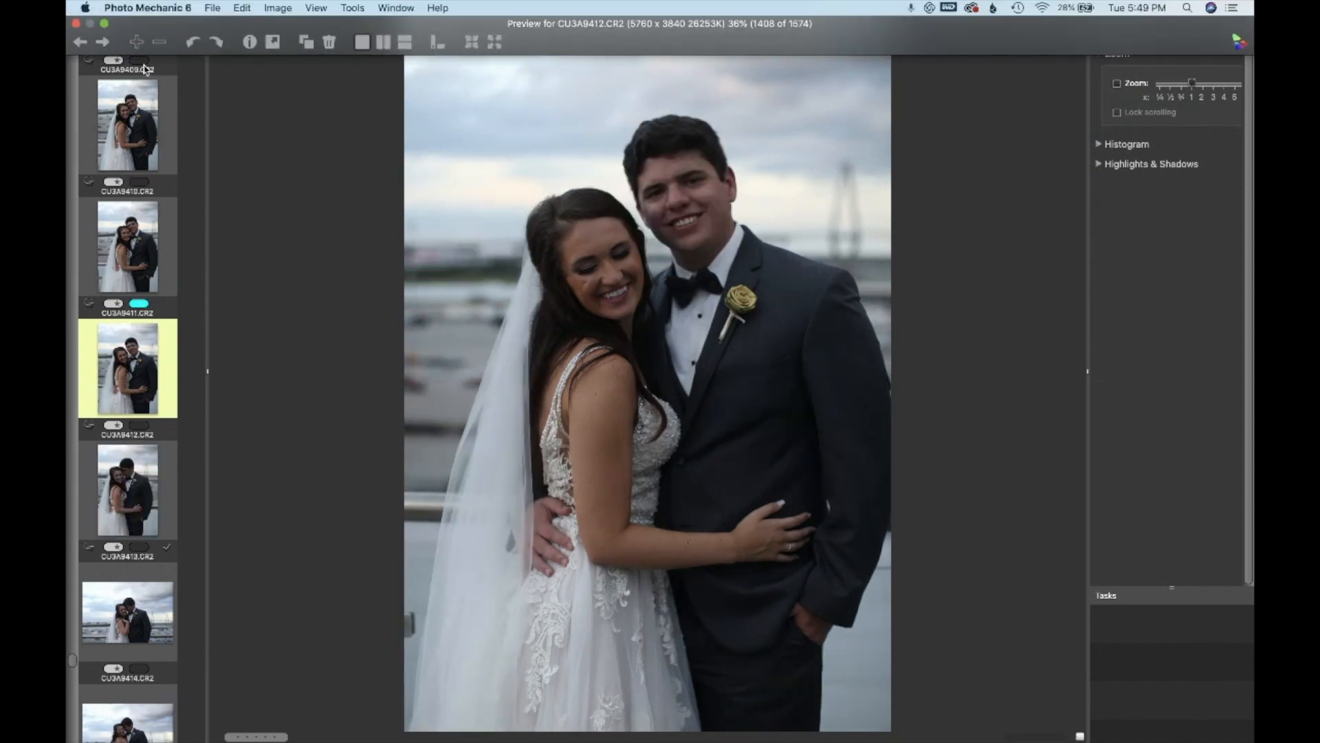
pyautogui.moveTo(103, 26)
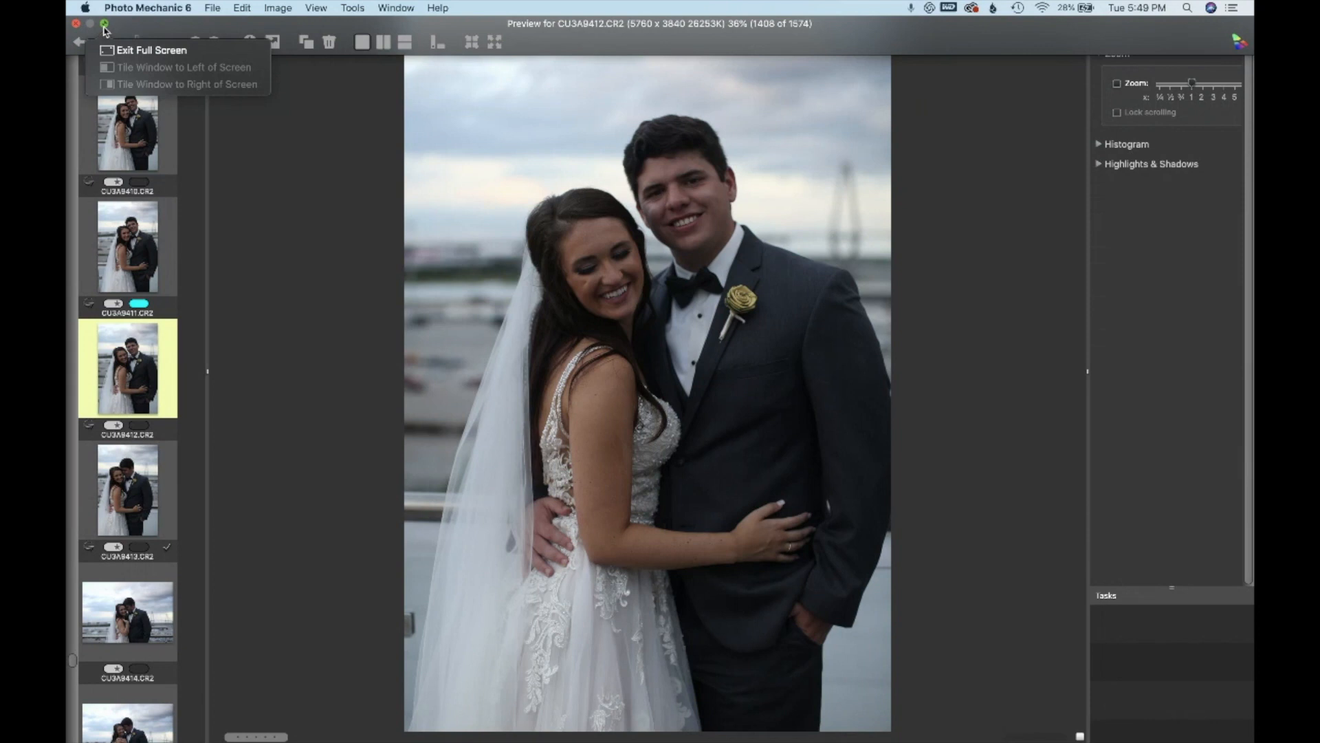
pyautogui.click(104, 25)
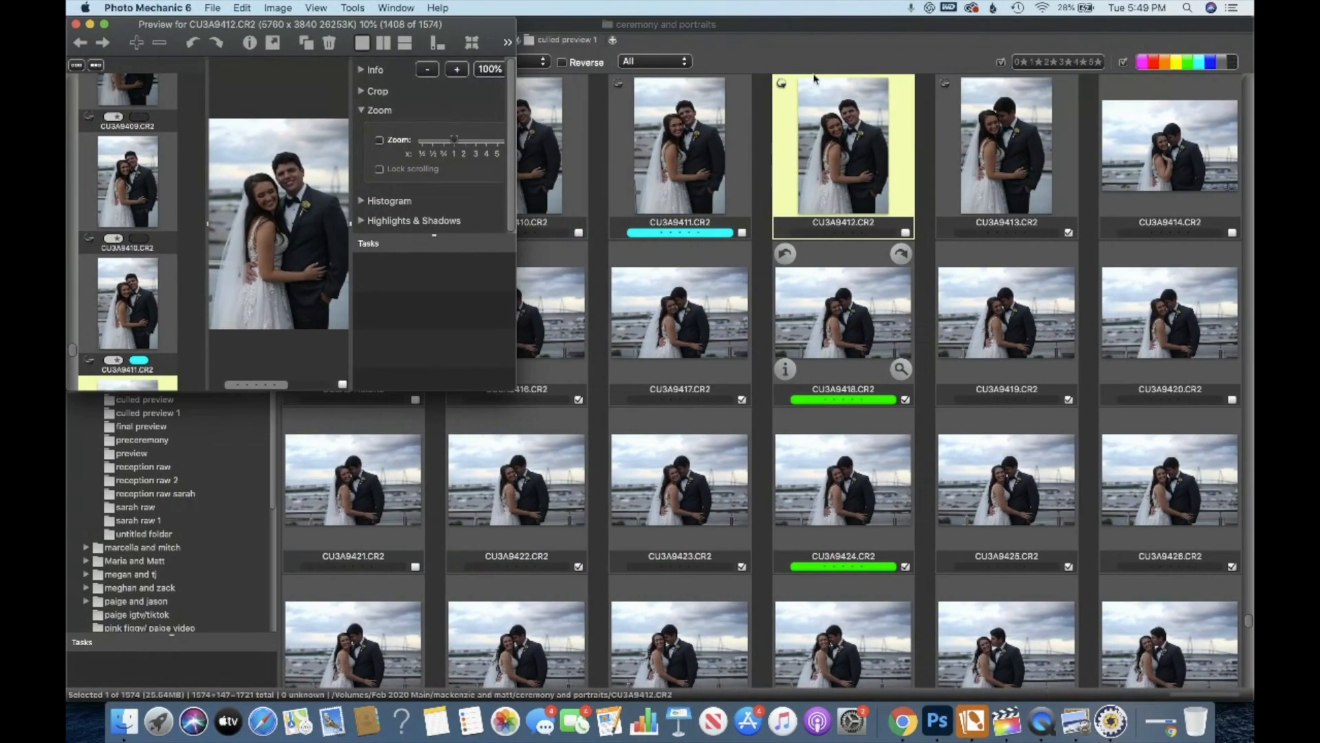
pyautogui.click(766, 58)
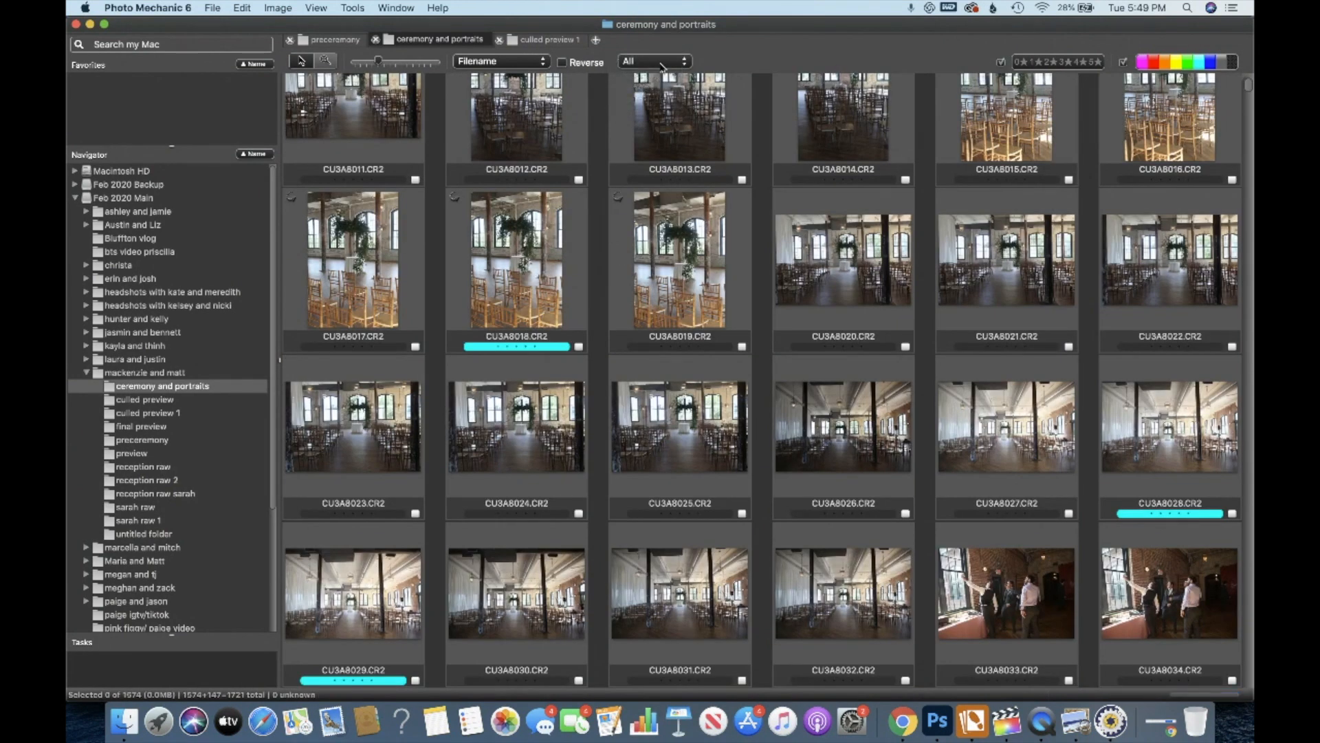
# Filter the ceremony and portraits contact sheet to show only tagged photos and select the first one.
pyautogui.click(662, 63)
pyautogui.click(680, 90)
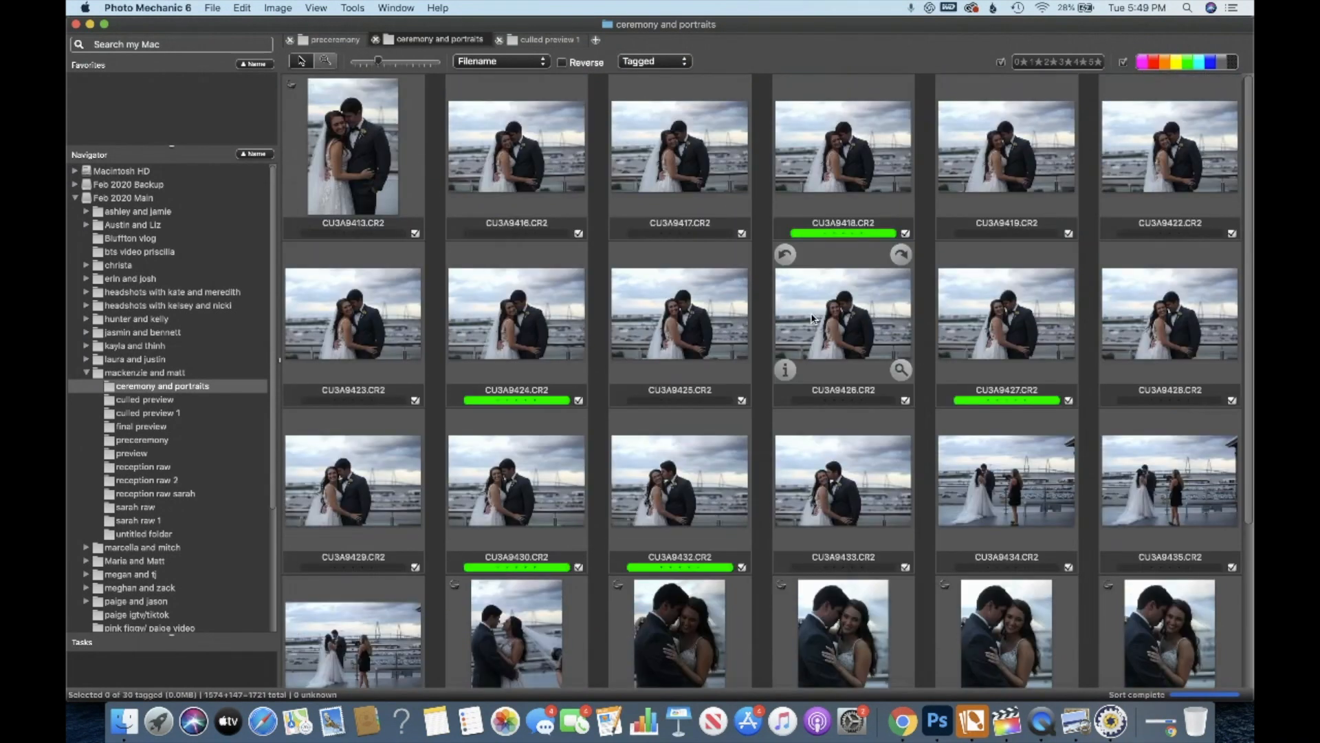
pyautogui.scroll(-4, 812, 318)
pyautogui.scroll(4, 811, 318)
pyautogui.click(389, 187)
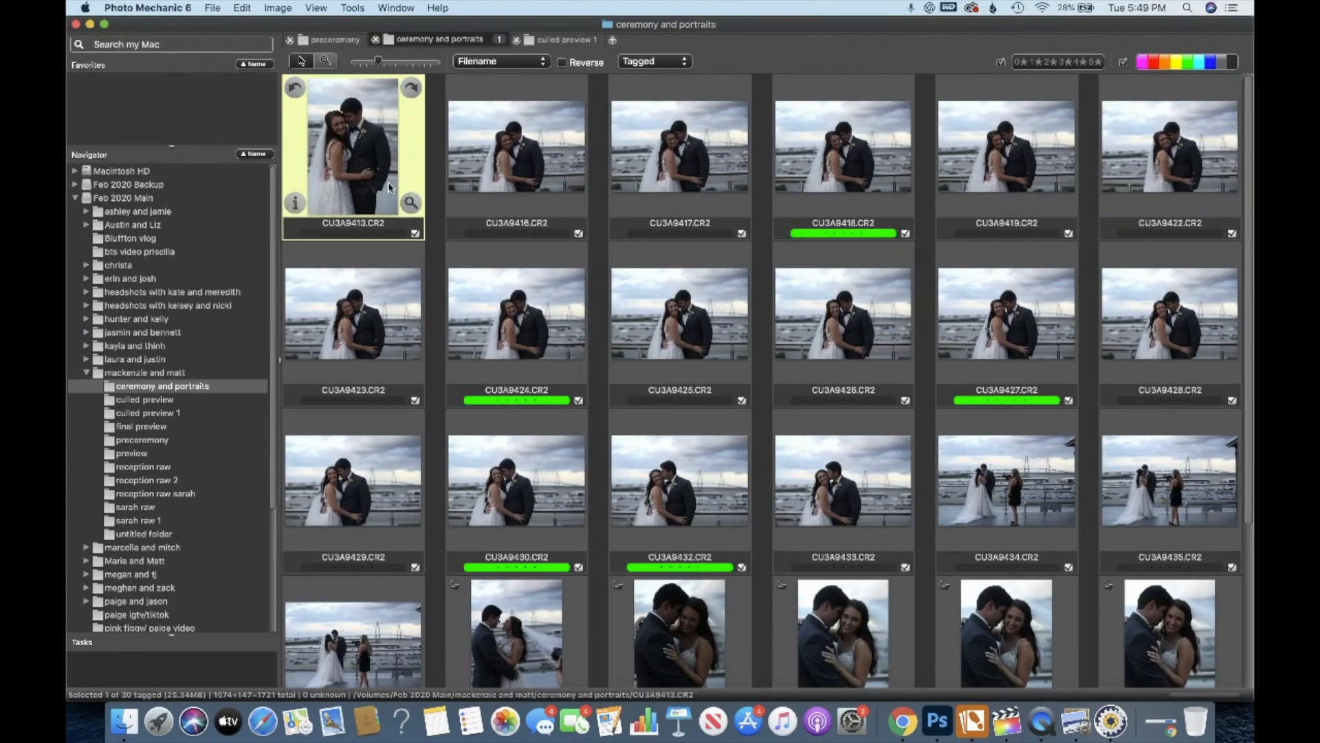
# Step through the tagged photos in the contact sheet to review the selection.
pyautogui.press('Right')
pyautogui.press('Right')
pyautogui.press('Right')
pyautogui.press('Right')
pyautogui.press('Right')
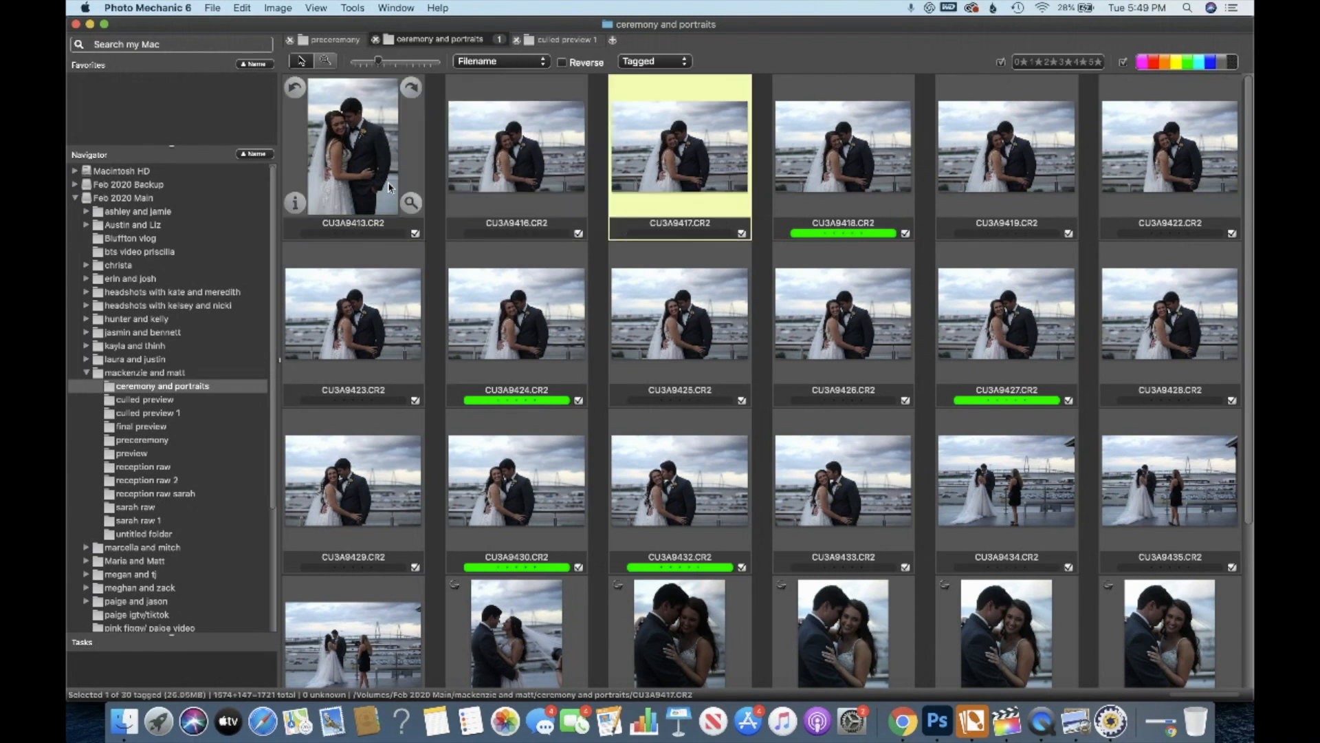
pyautogui.press('Right')
pyautogui.press('Right')
pyautogui.press('Right')
pyautogui.press('Right')
pyautogui.press('Right')
pyautogui.press('Right')
pyautogui.press('Right')
pyautogui.press('Right')
pyautogui.press('Right')
pyautogui.press('Right')
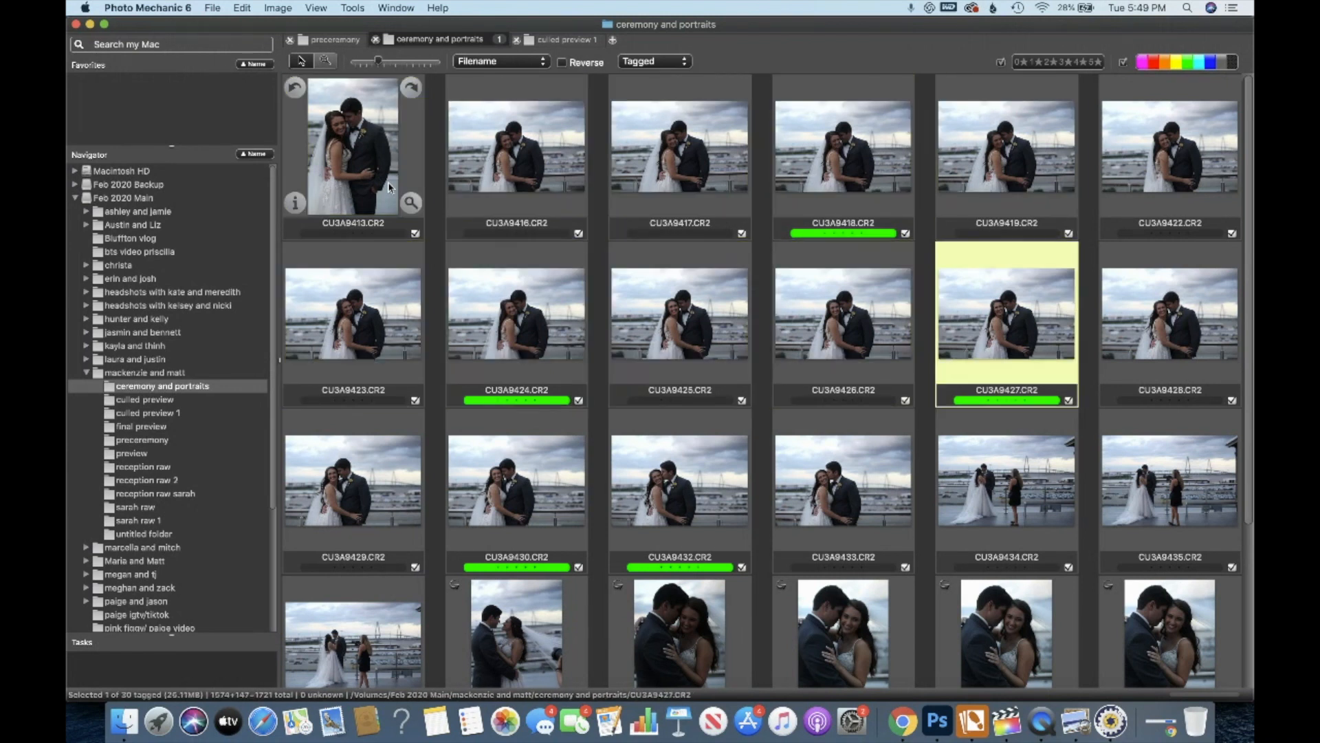
pyautogui.press('Right')
pyautogui.press('Right')
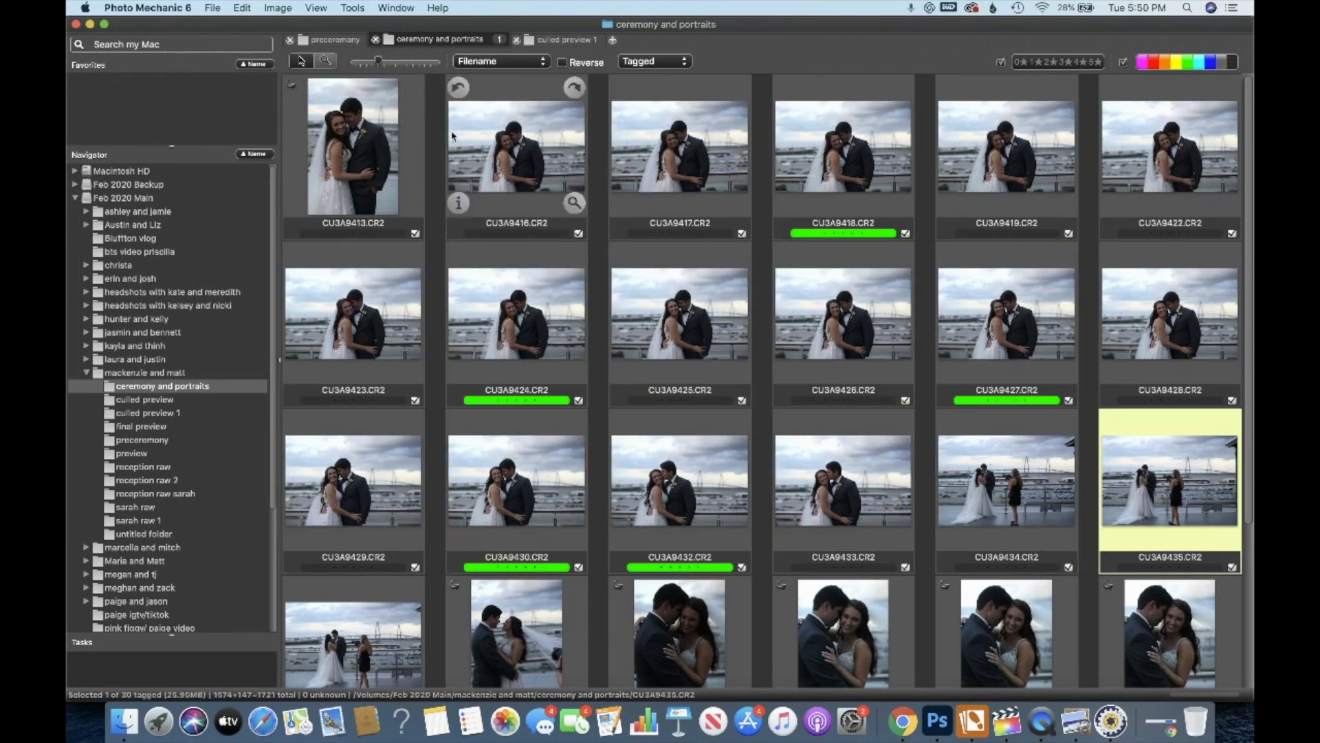
# Select all tagged photos and start copying the selected photos.
pyautogui.click(414, 142)
pyautogui.press('cmd+a')
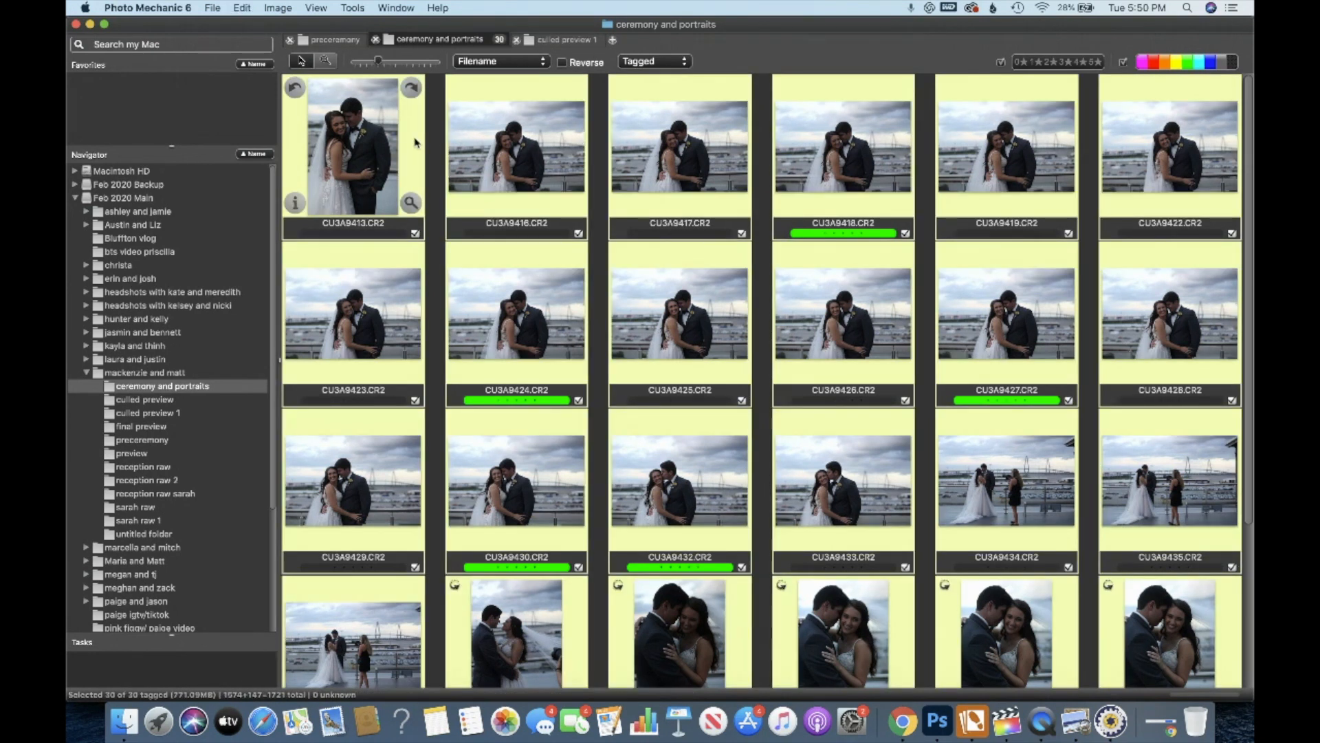
pyautogui.rightClick(416, 143)
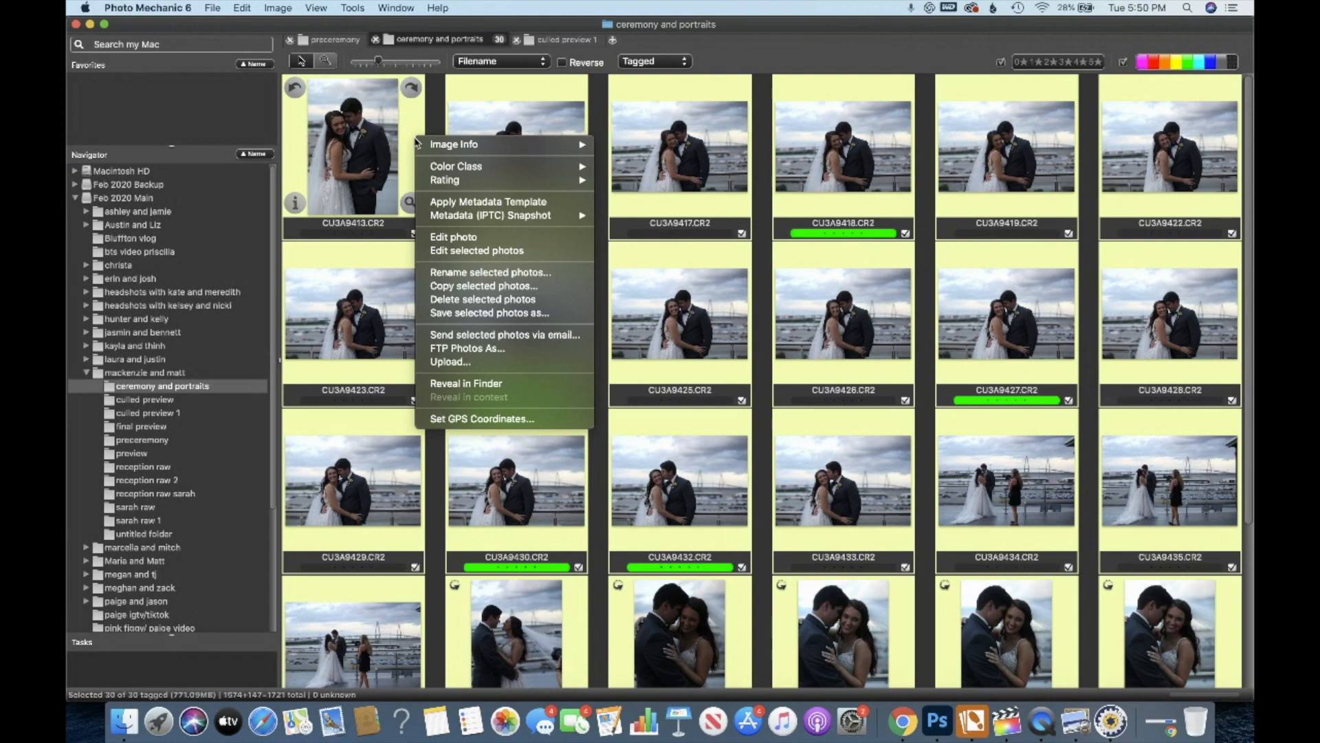
pyautogui.click(570, 292)
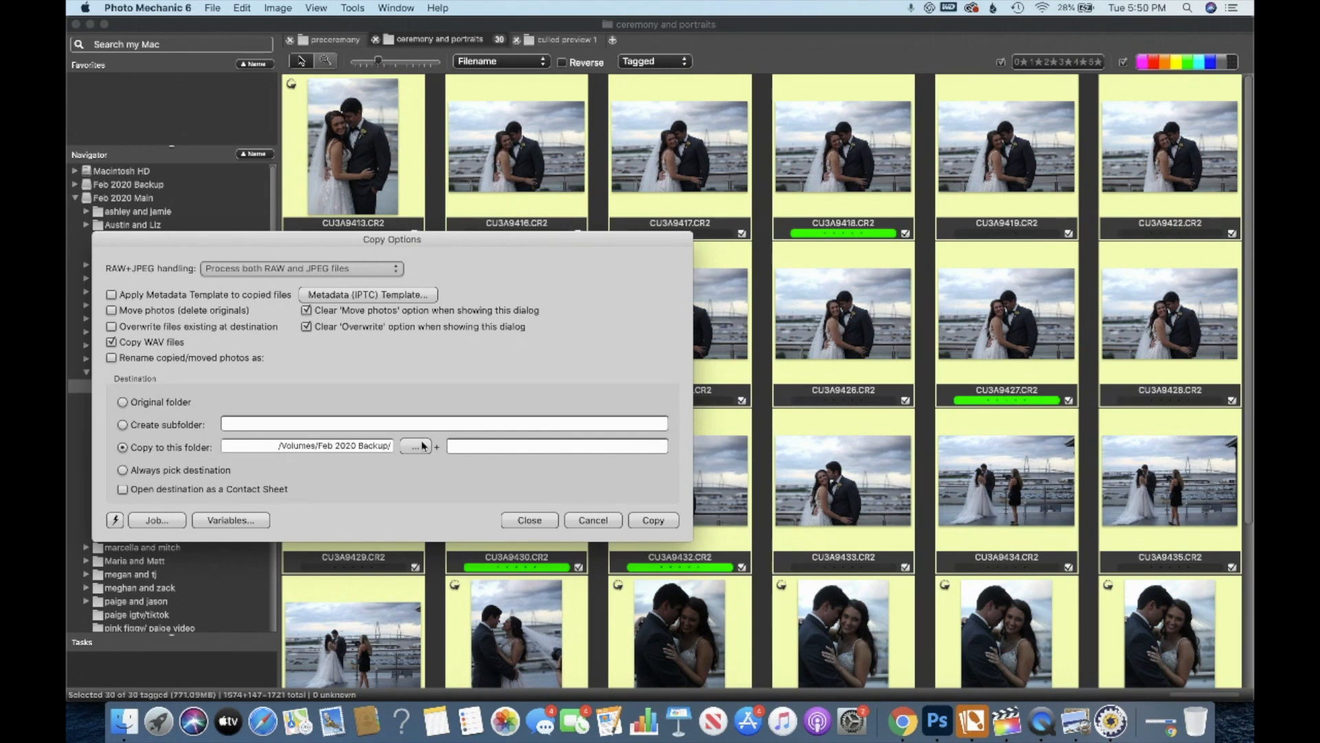
# Browse for the copy destination and open the mackenzie and matt folder in icon view.
pyautogui.click(423, 446)
pyautogui.click(365, 413)
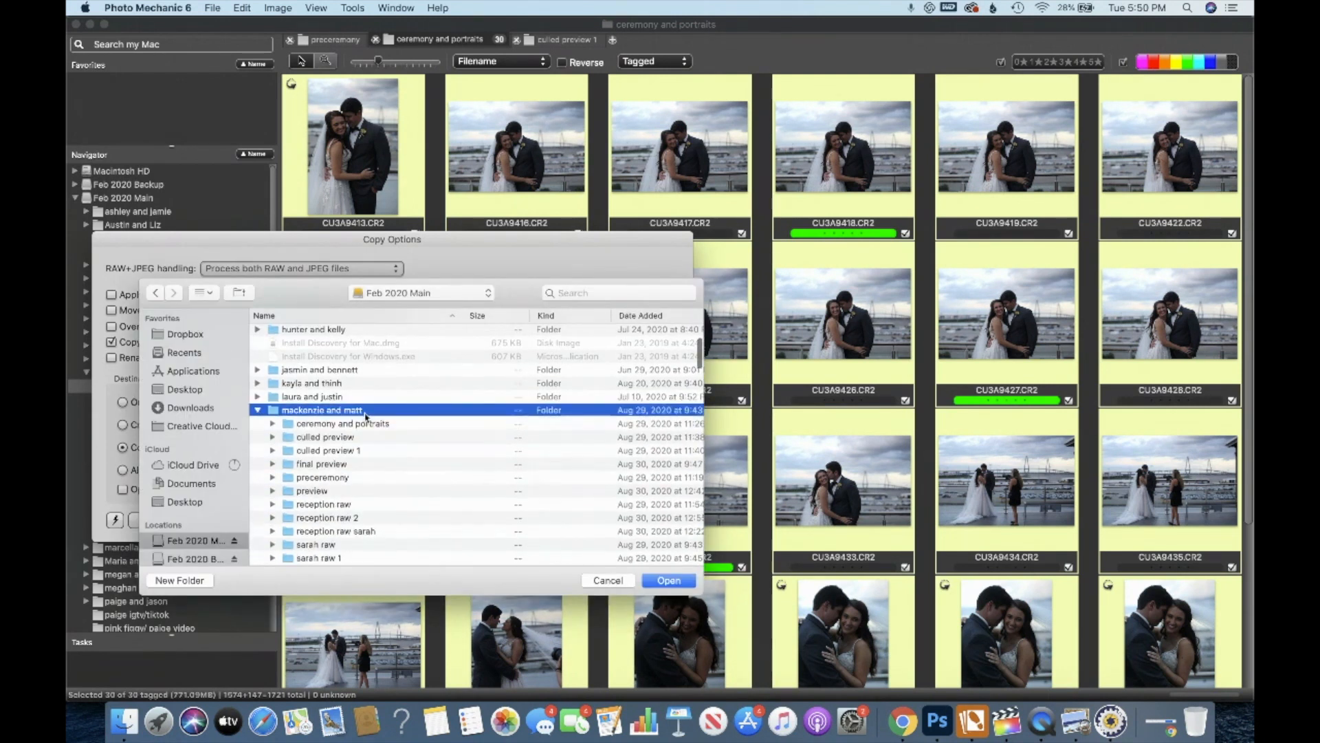
pyautogui.scroll(-5, 365, 413)
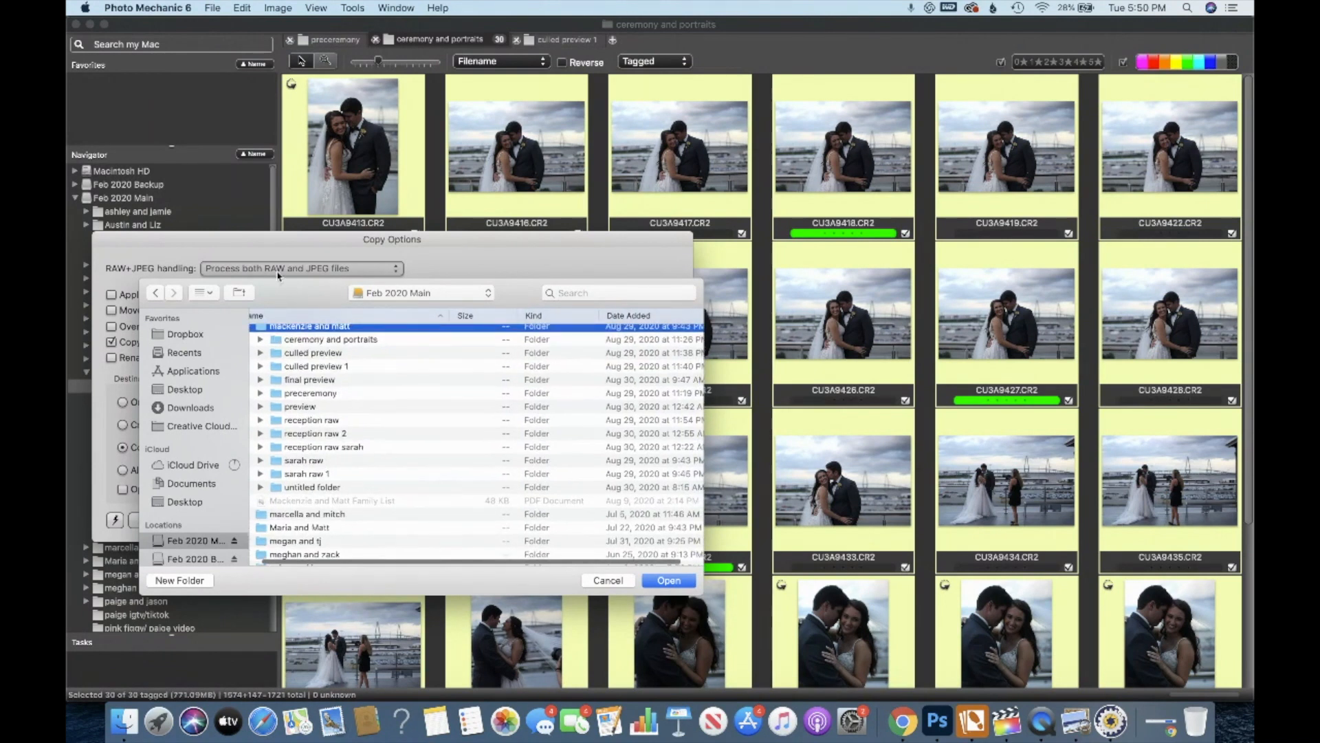
pyautogui.click(209, 293)
pyautogui.click(213, 344)
pyautogui.rightClick(510, 509)
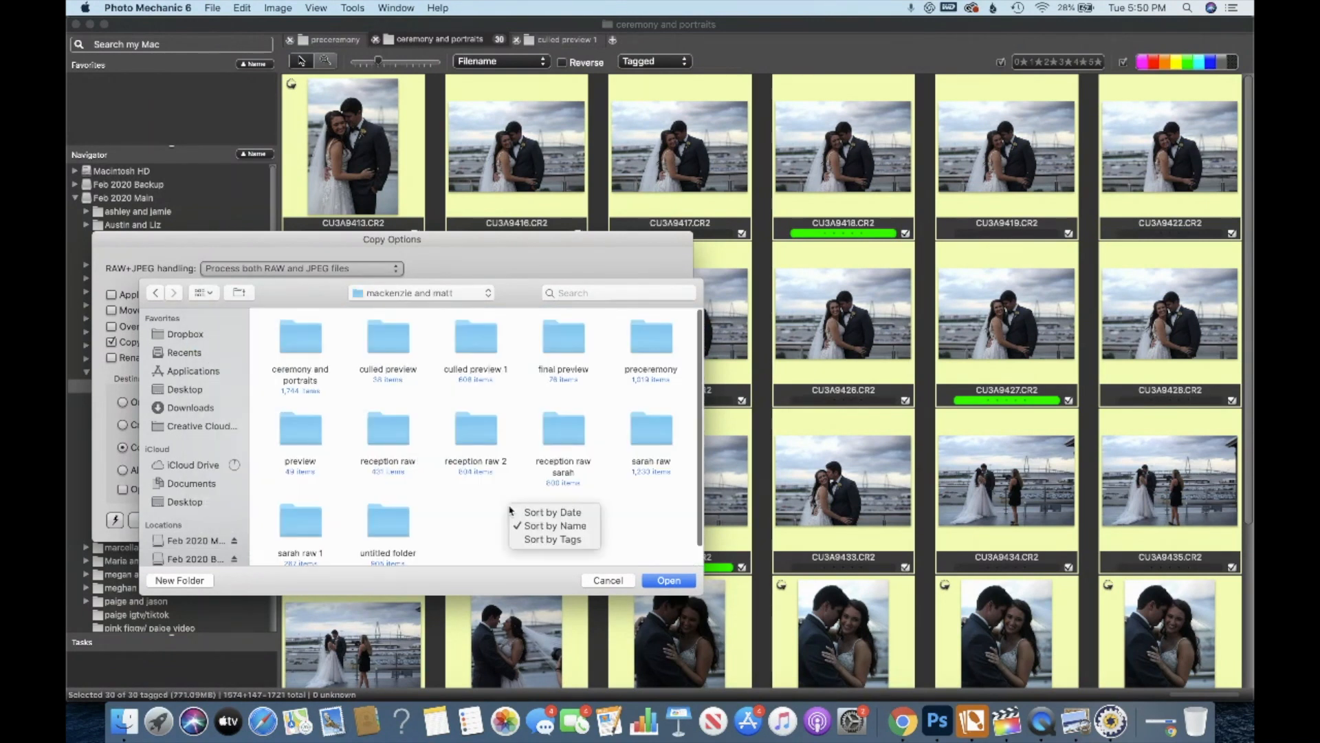
pyautogui.click(421, 546)
# Create a new folder named CEREMONY AND PORTRAITS CULLED as the destination and copy the photos into it.
pyautogui.click(180, 581)
pyautogui.write('CEREMONY AND P')
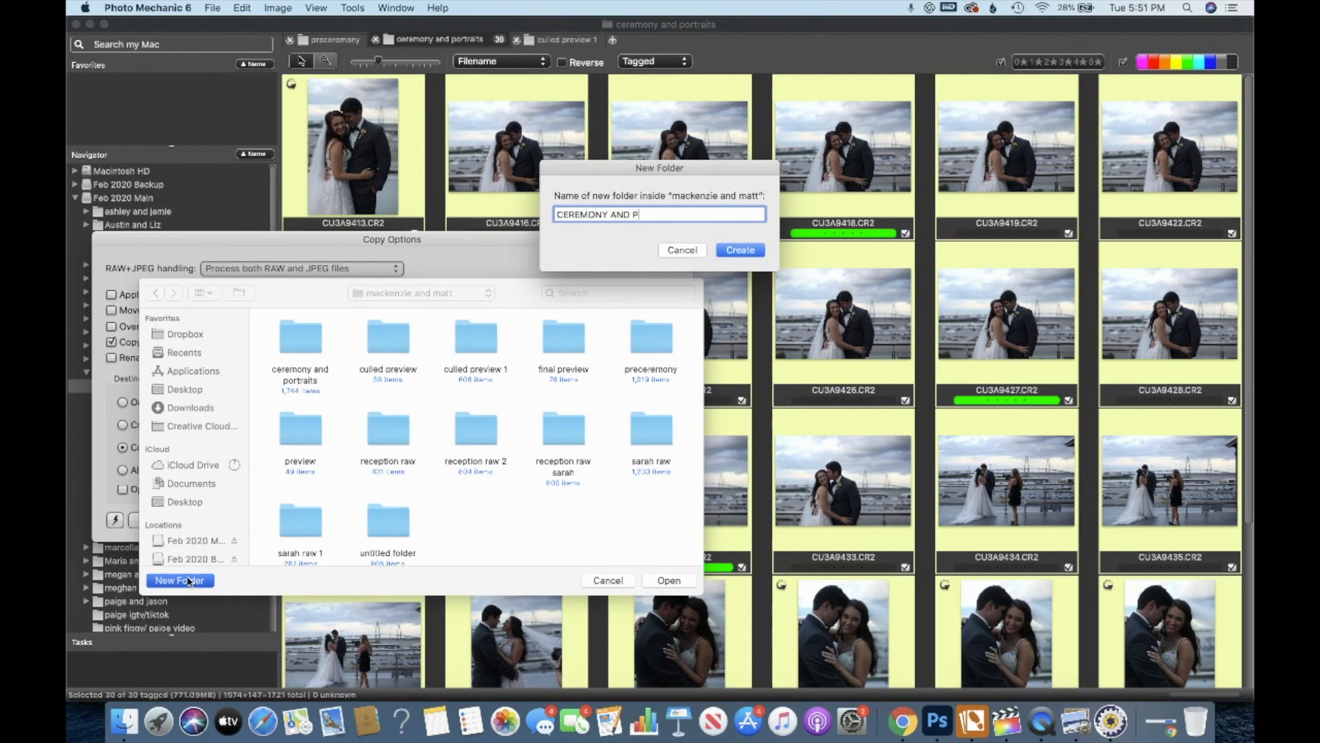
pyautogui.write('ORTRAITS CULLED')
pyautogui.click(741, 252)
pyautogui.click(668, 580)
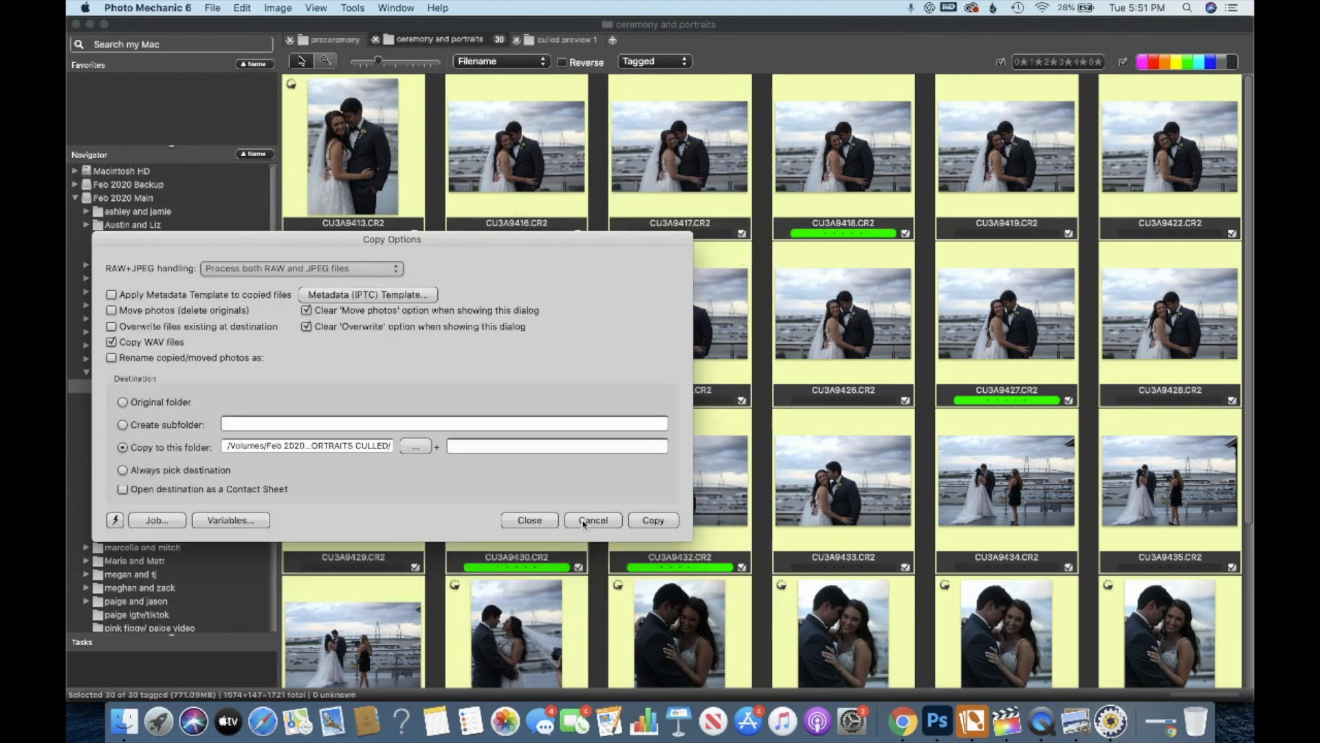
pyautogui.click(650, 520)
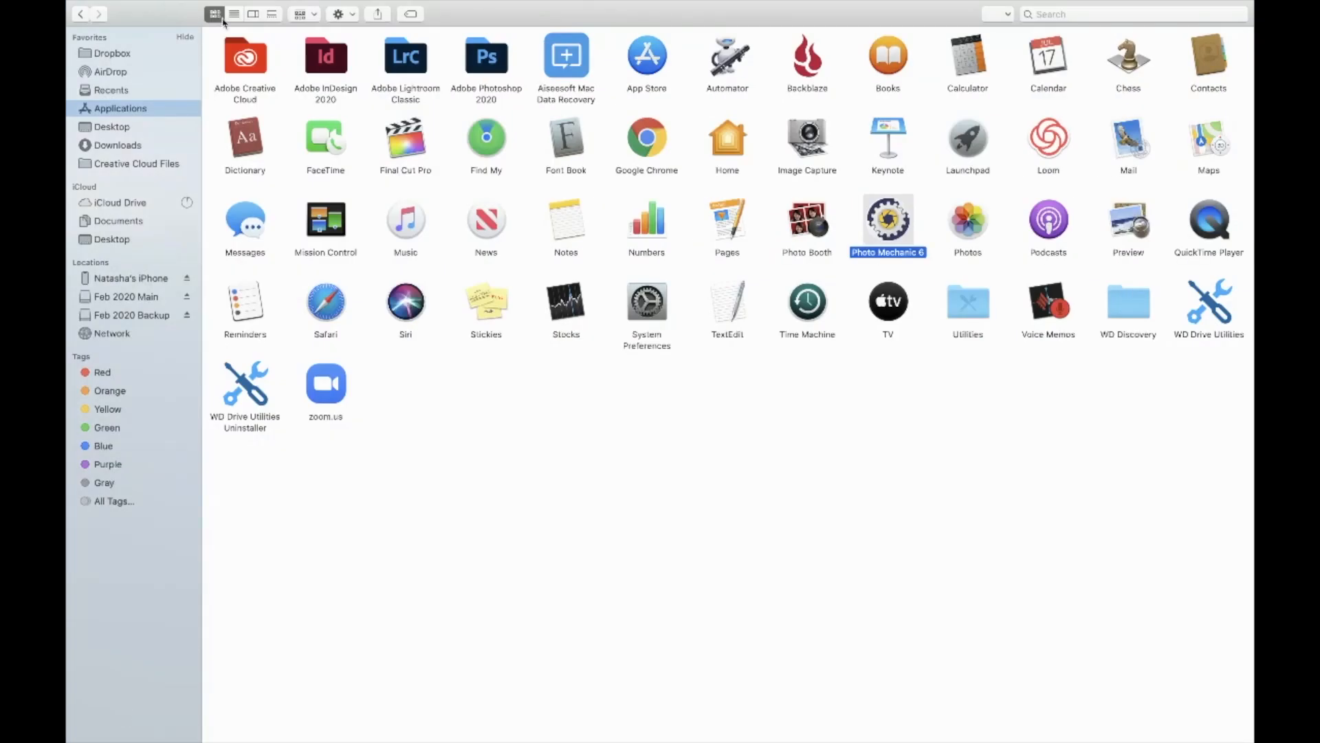
# Switch to Adobe Lightroom Classic, launch it, and open Import Photos and Video.
pyautogui.doubleClick(411, 53)
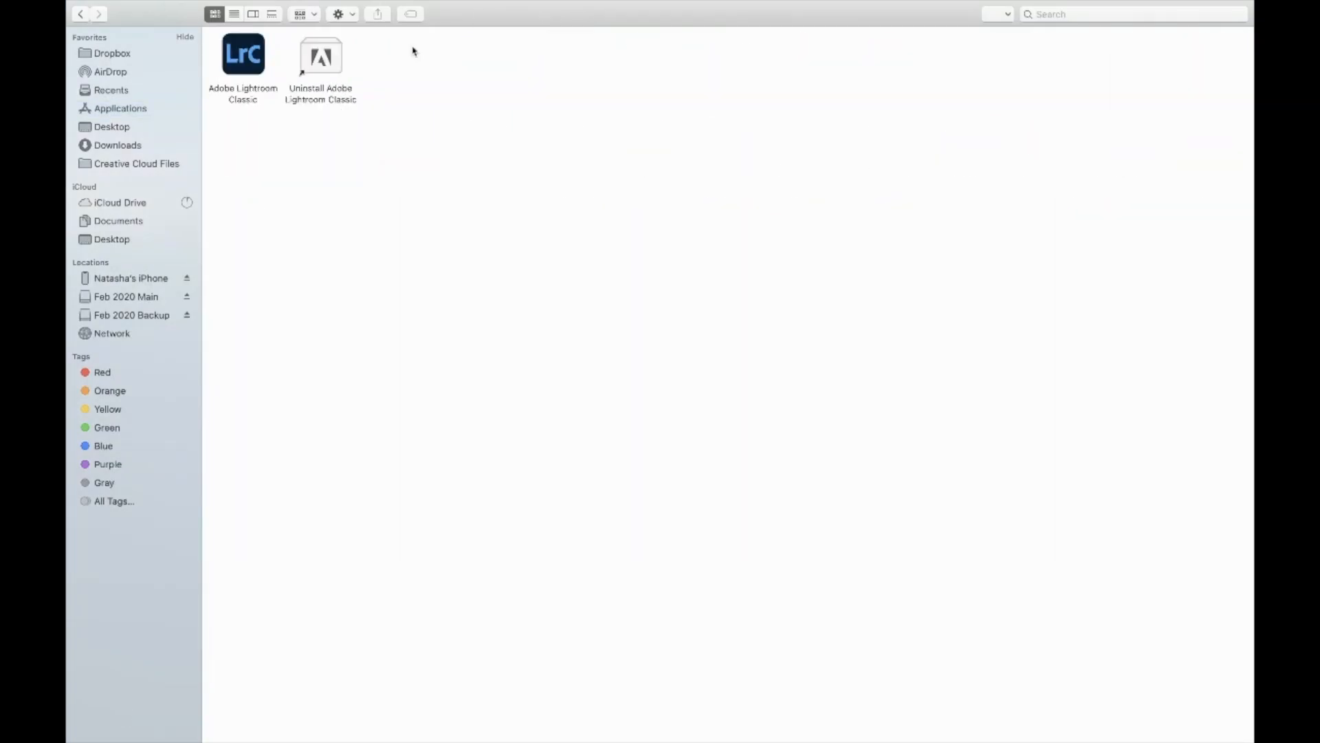
pyautogui.doubleClick(242, 64)
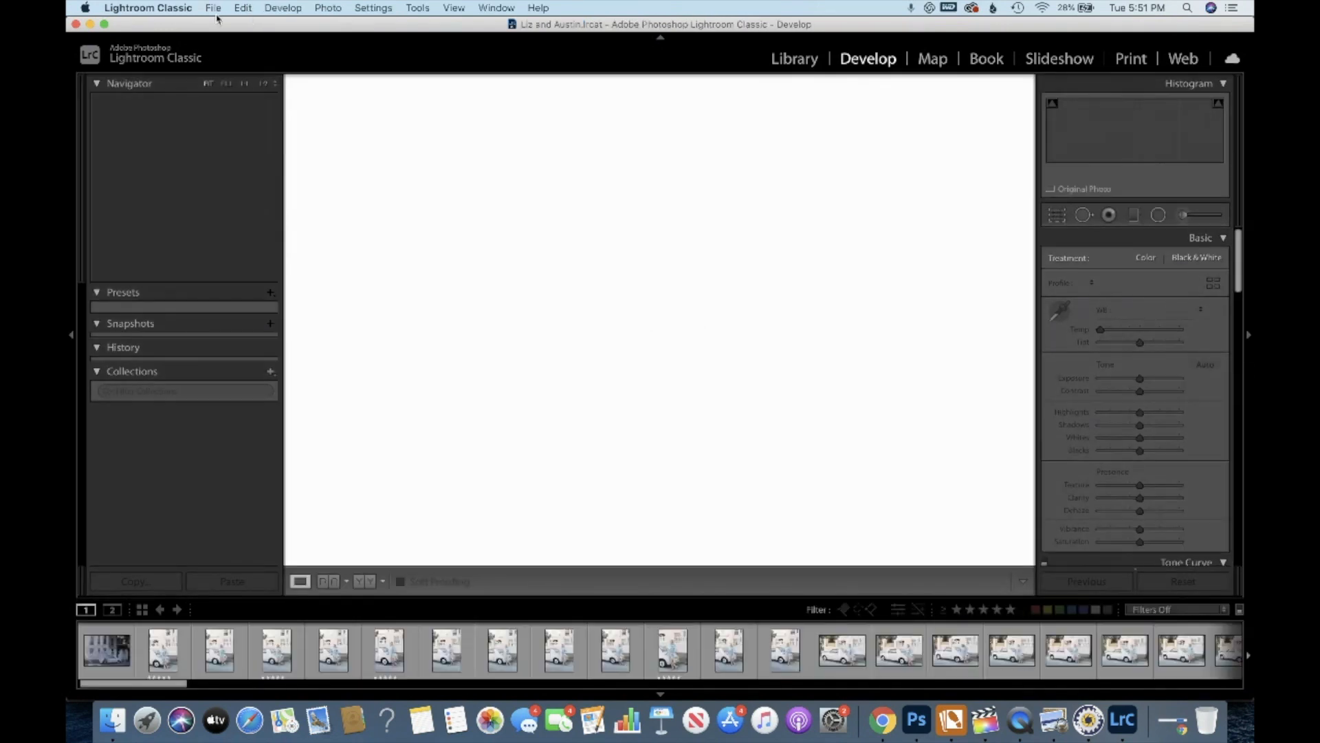
pyautogui.click(214, 9)
pyautogui.click(258, 107)
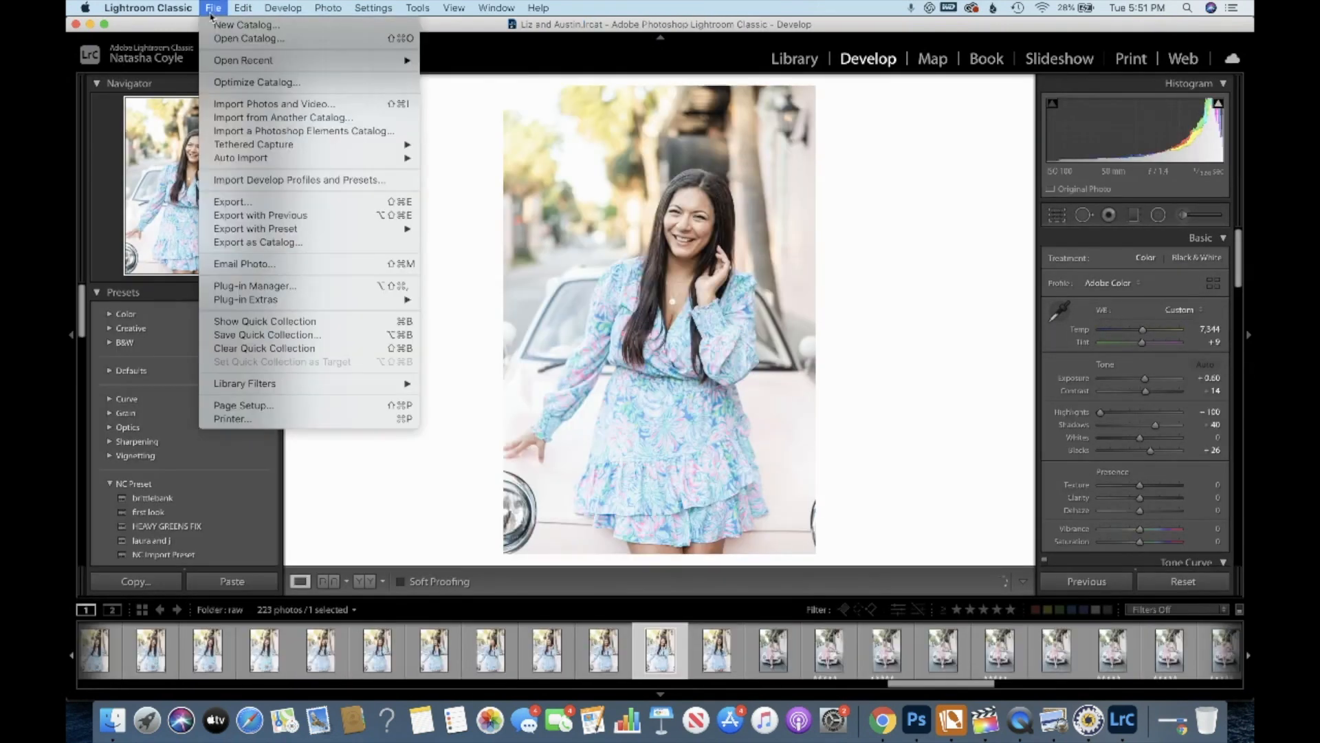
# Import all photos from the CEREMONY AND PORTRAITS CULLED folder on the Feb 2020 Main drive into the catalog.
pyautogui.click(263, 108)
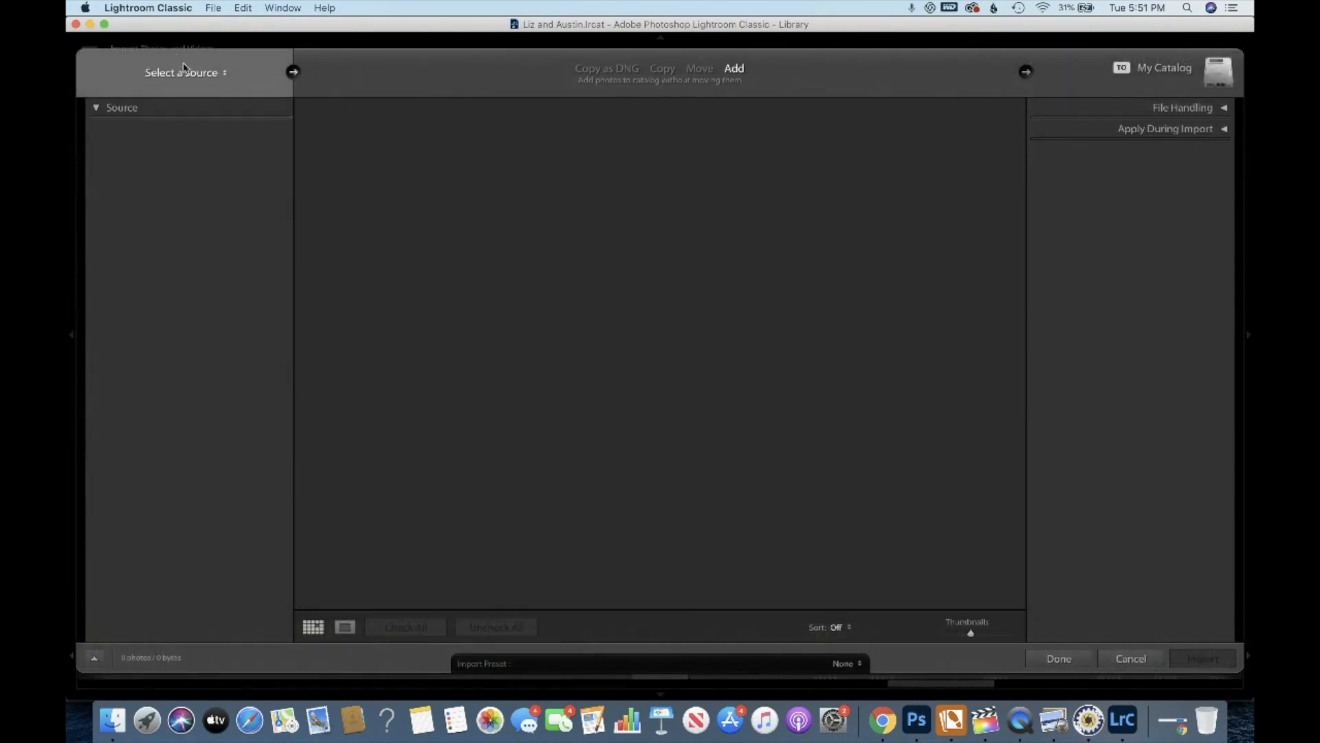
pyautogui.click(102, 256)
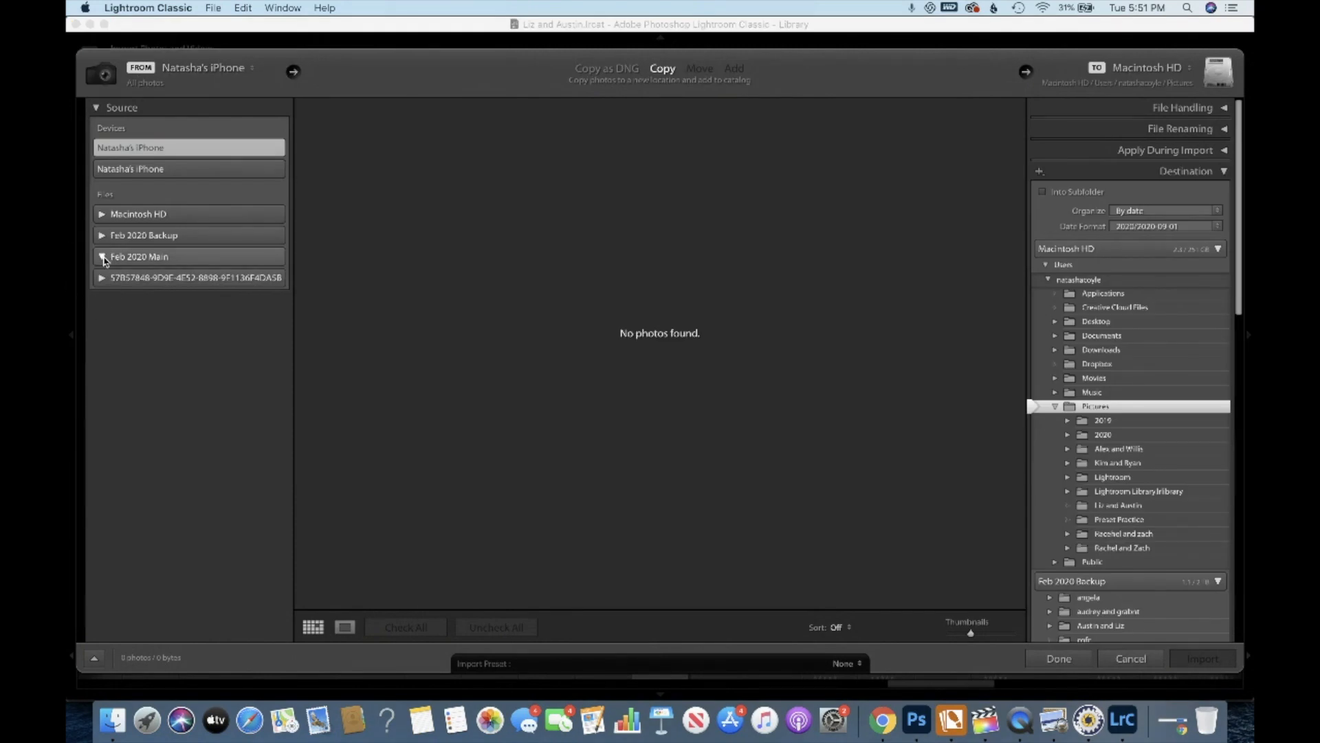
pyautogui.scroll(-1, 121, 385)
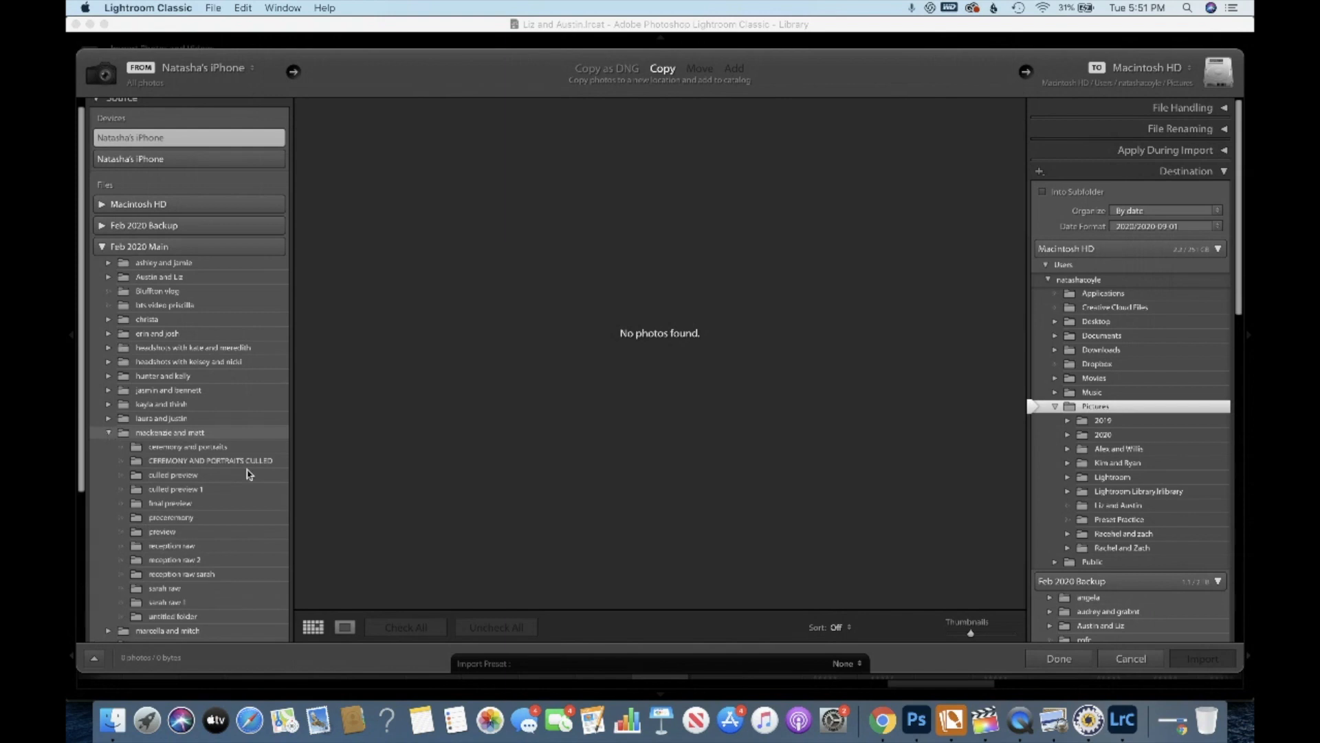
pyautogui.click(272, 462)
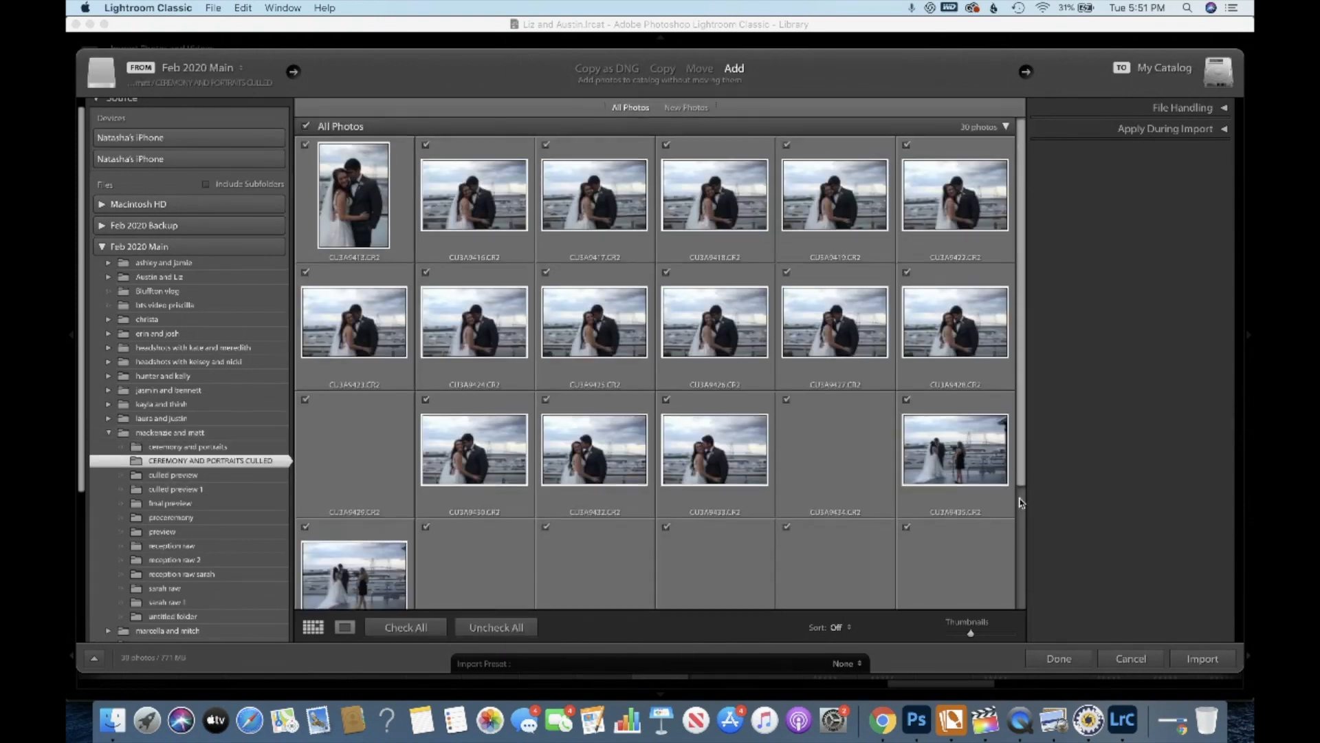
pyautogui.scroll(-3, 1026, 181)
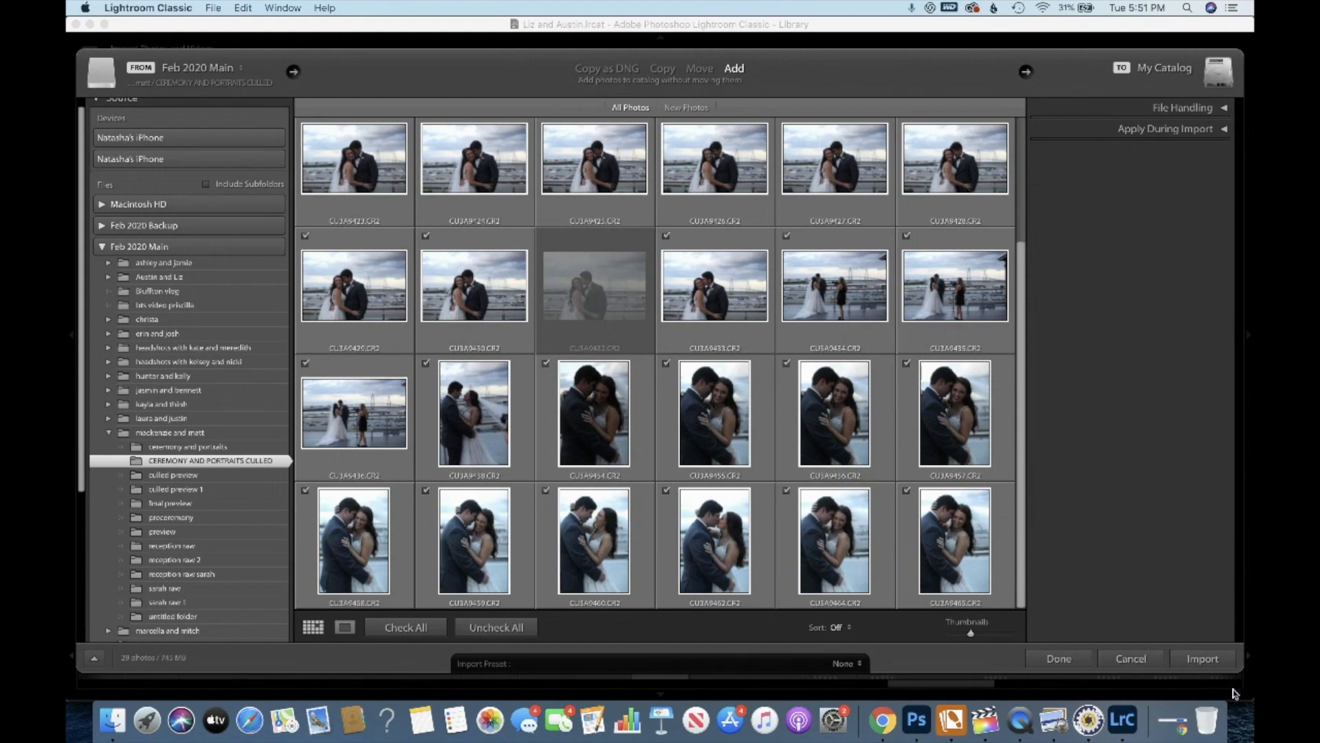
pyautogui.click(1212, 661)
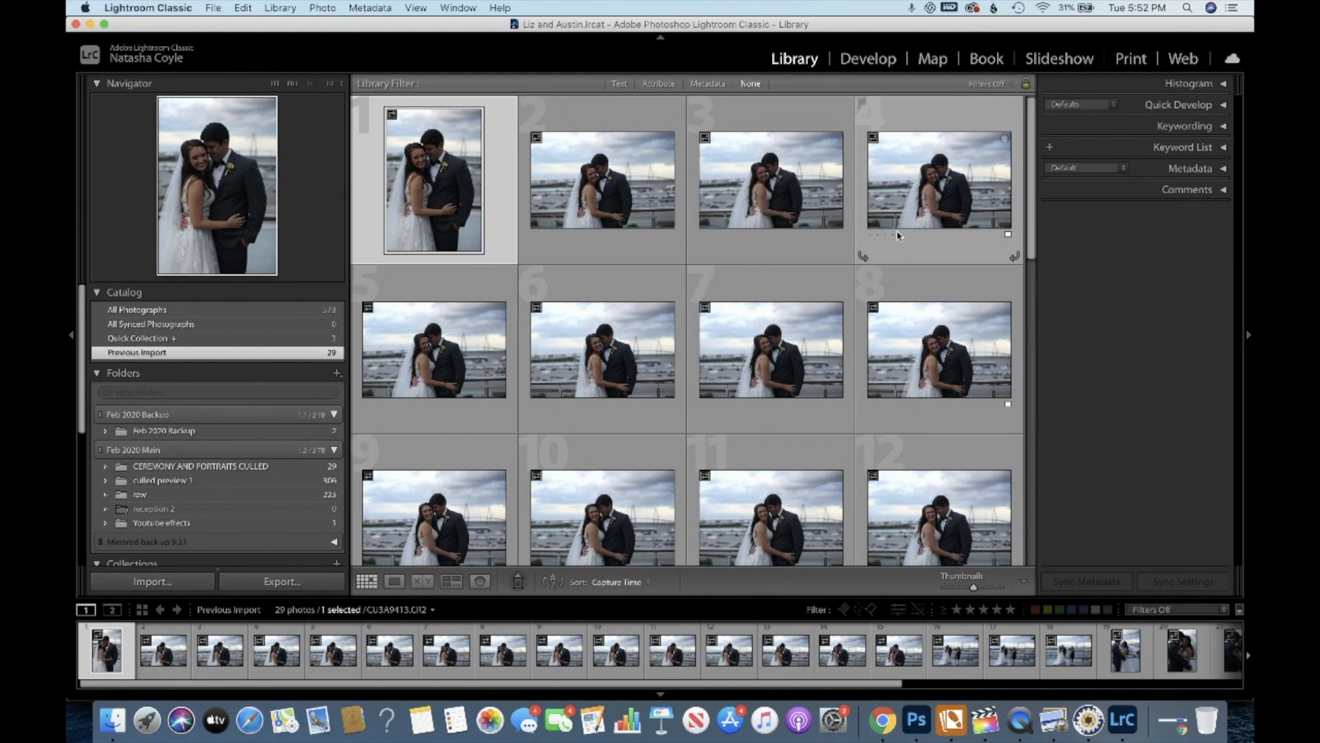
# In Develop, lower the active photo's Blacks to -38 and zoom in and out on the reference photo to compare.
pyautogui.click(874, 59)
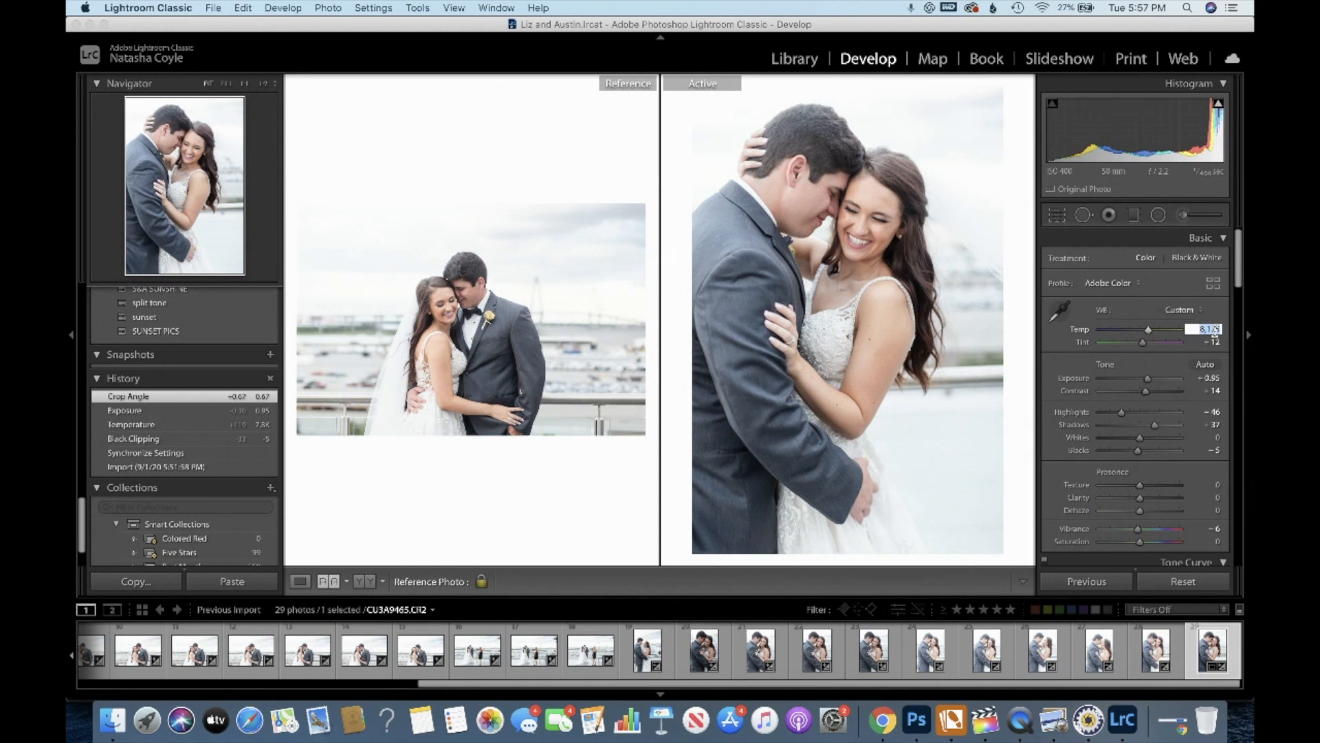
pyautogui.moveTo(1138, 450); pyautogui.dragTo(1126, 452)
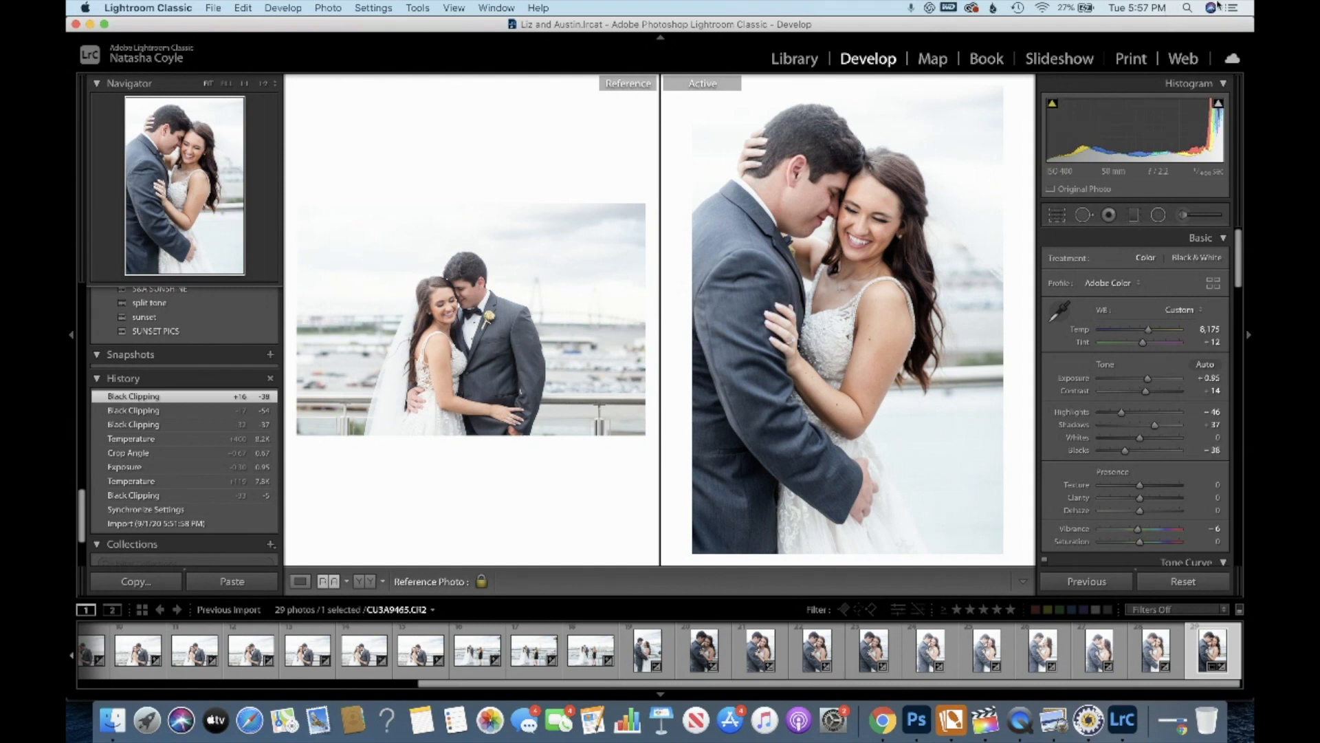
pyautogui.click(480, 400)
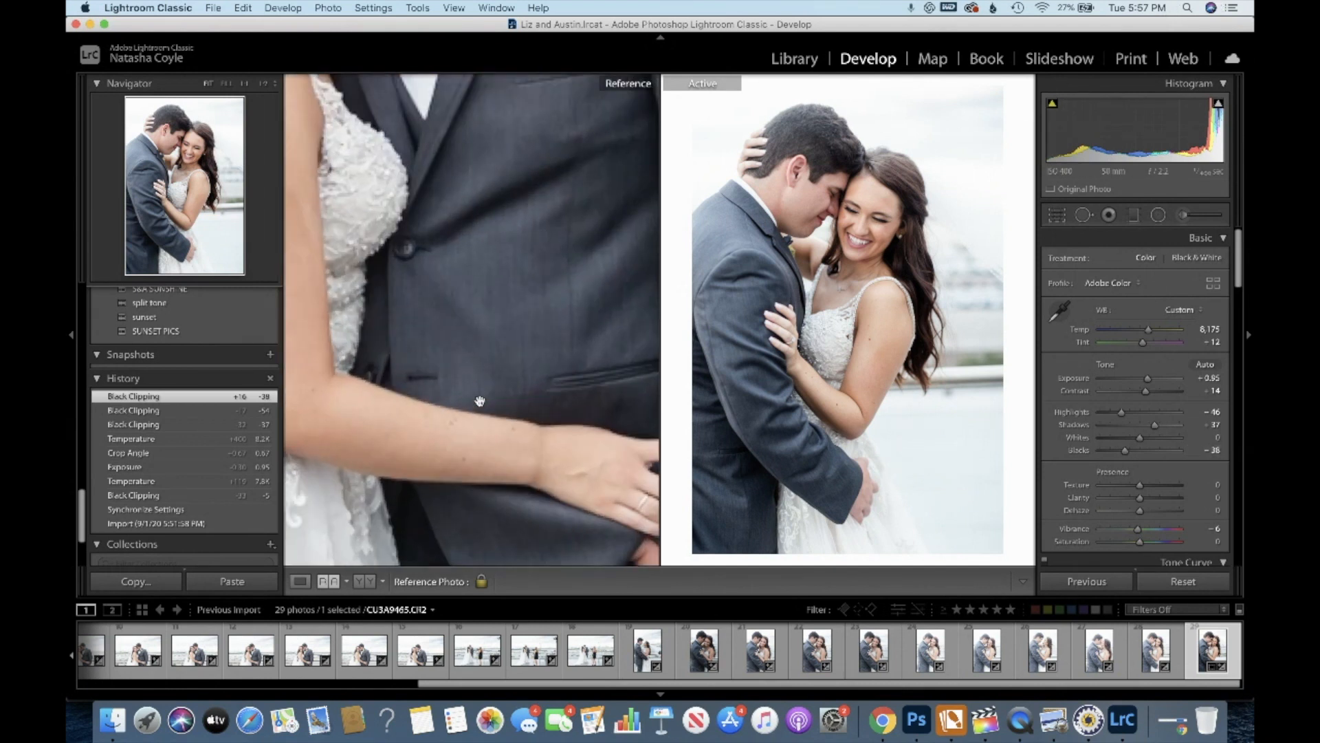
pyautogui.click(480, 401)
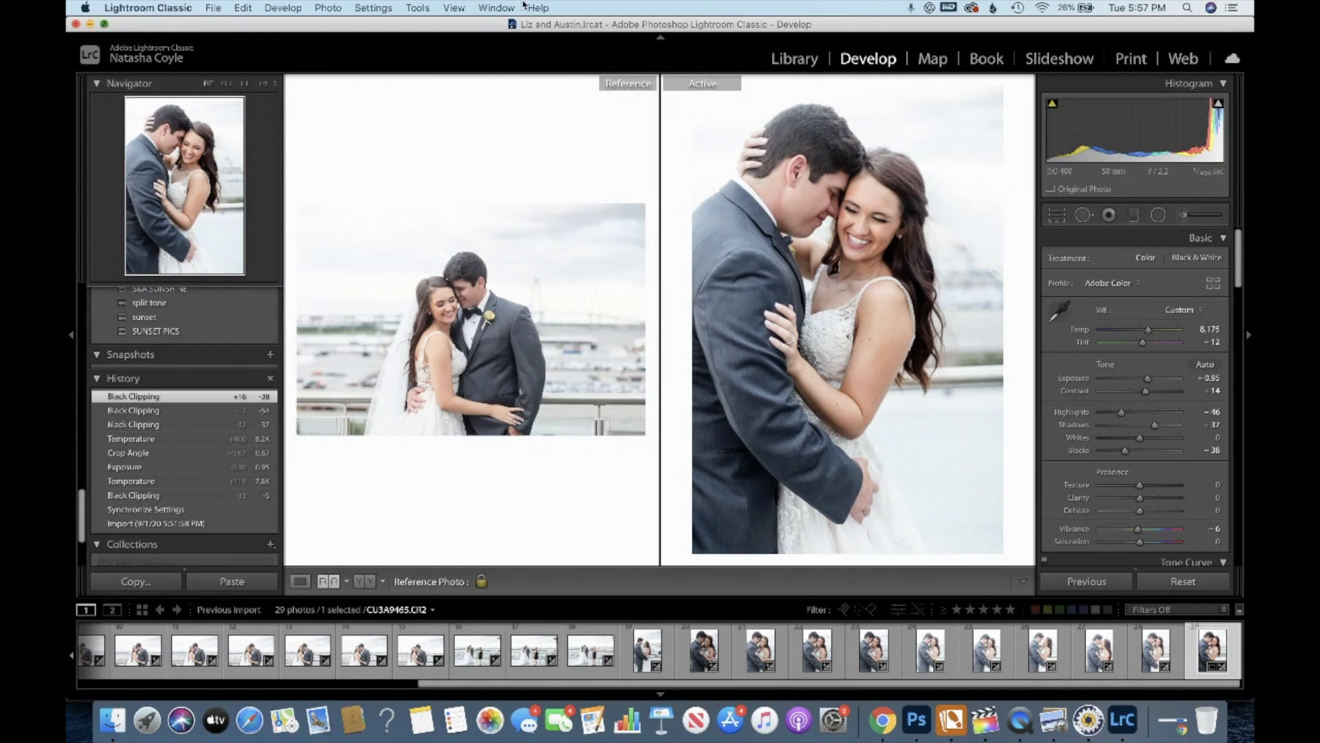
# Switch to Google Chrome to show the photography website.
pyautogui.hotkey('shift', 'f')
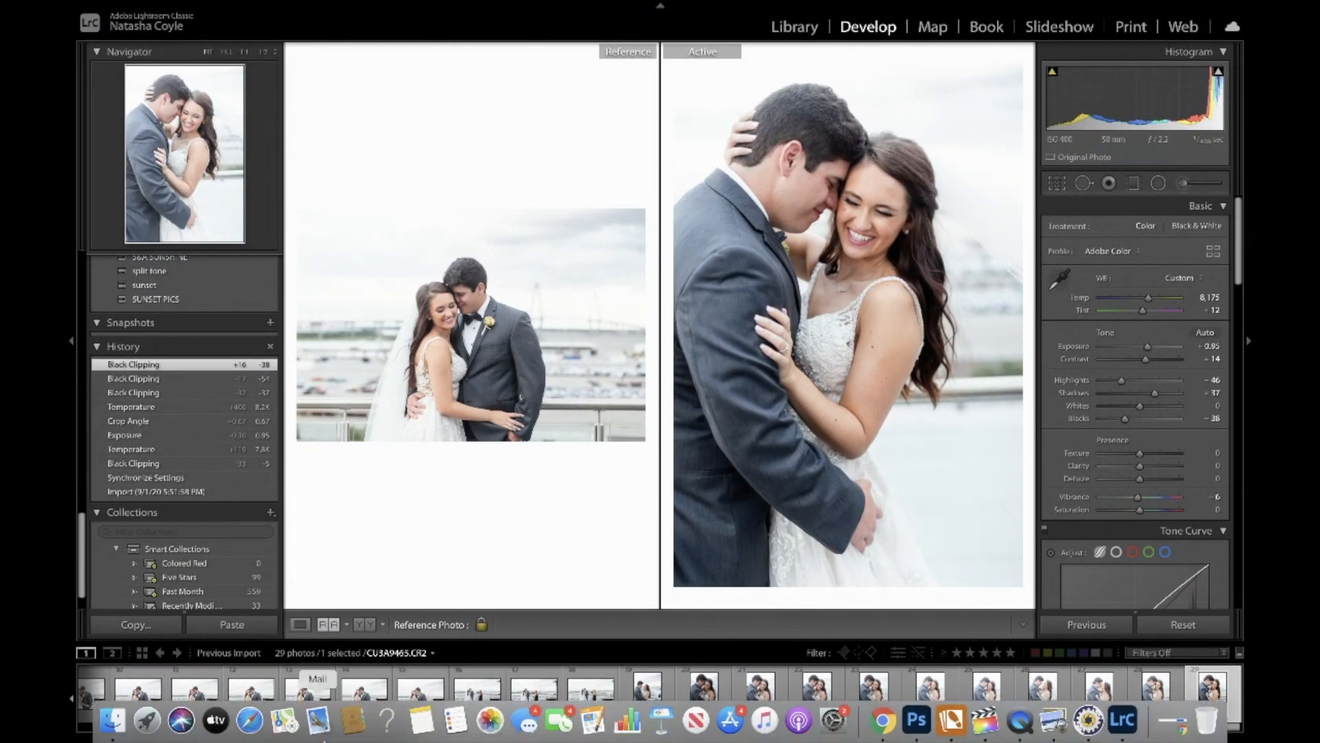
pyautogui.click(883, 720)
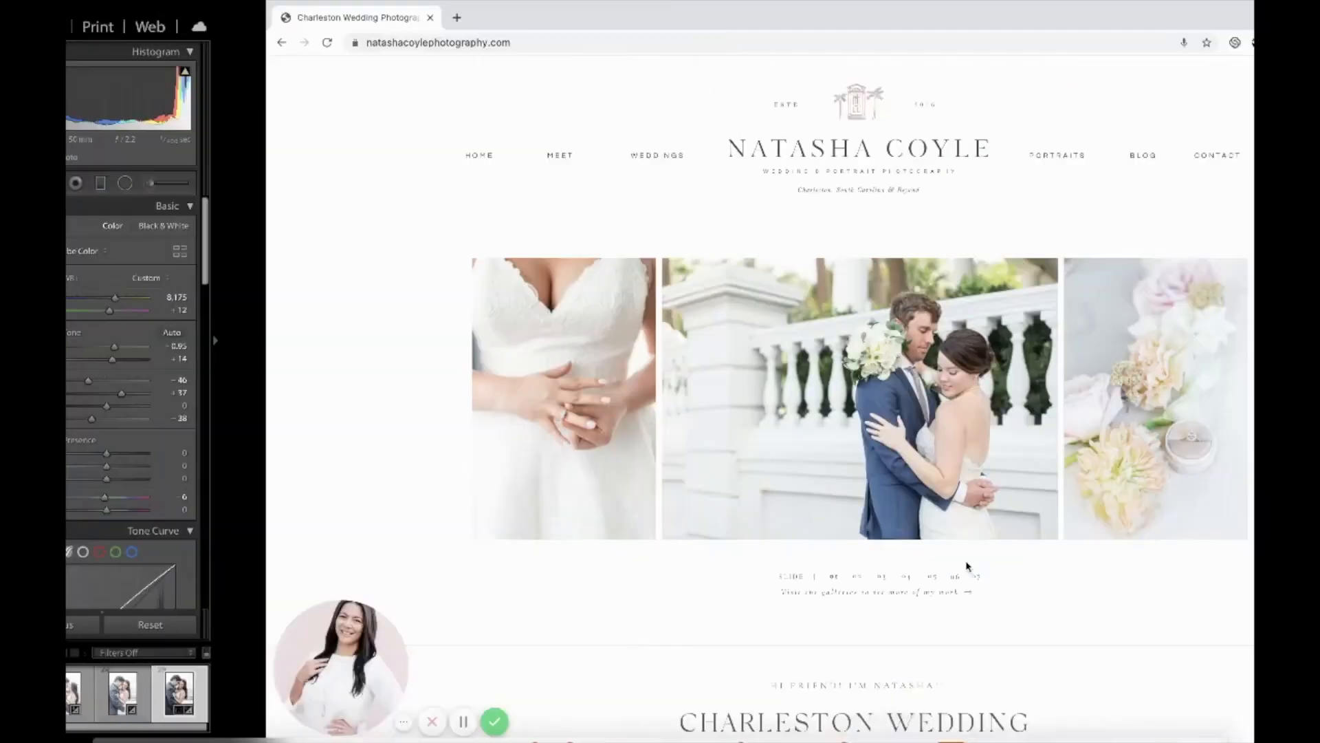